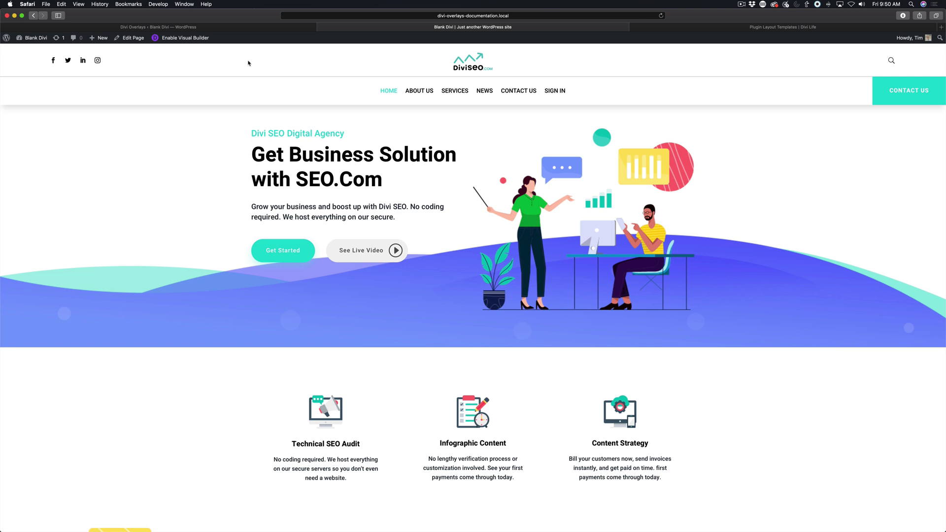
# Step: In the Divi Overlays list, copy Test Overlay's CSS ID, overlay_unique_id_824
pyautogui.click(243, 27)
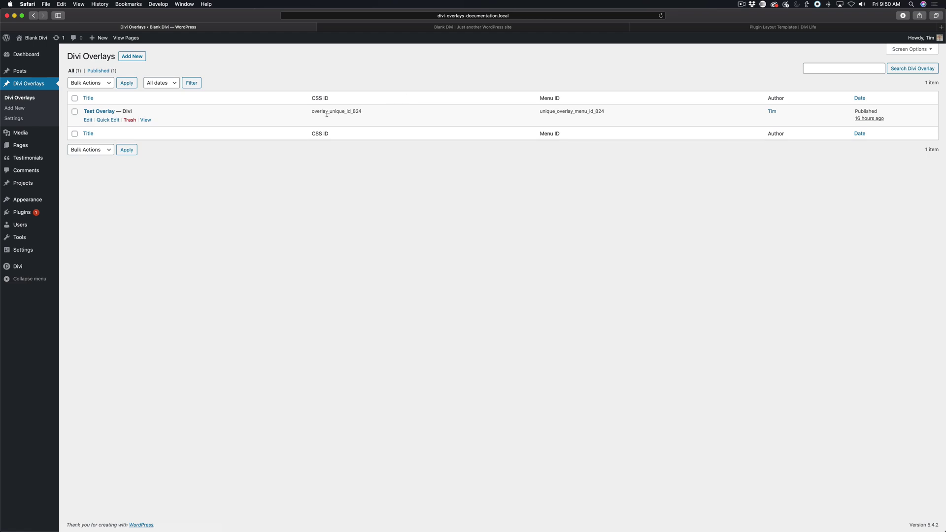
pyautogui.moveTo(312, 111); pyautogui.dragTo(362, 113)
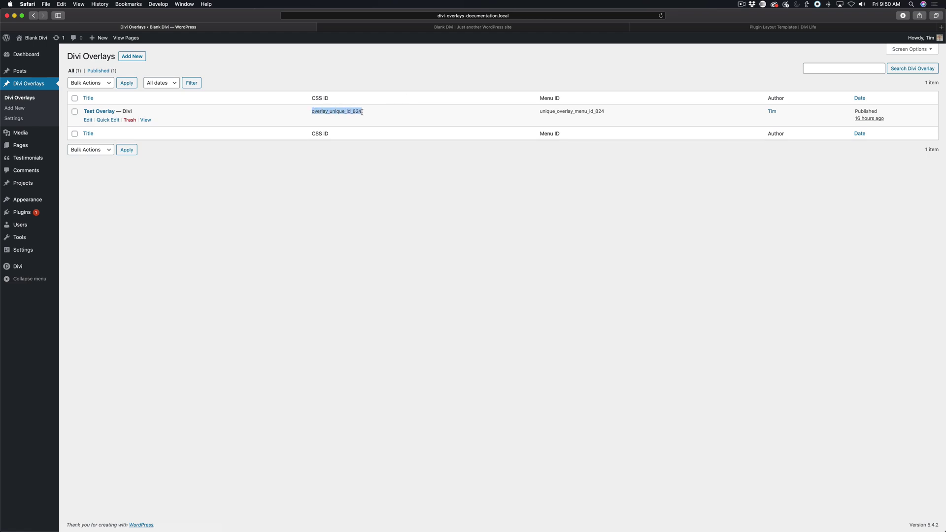
pyautogui.rightClick(331, 112)
pyautogui.click(353, 132)
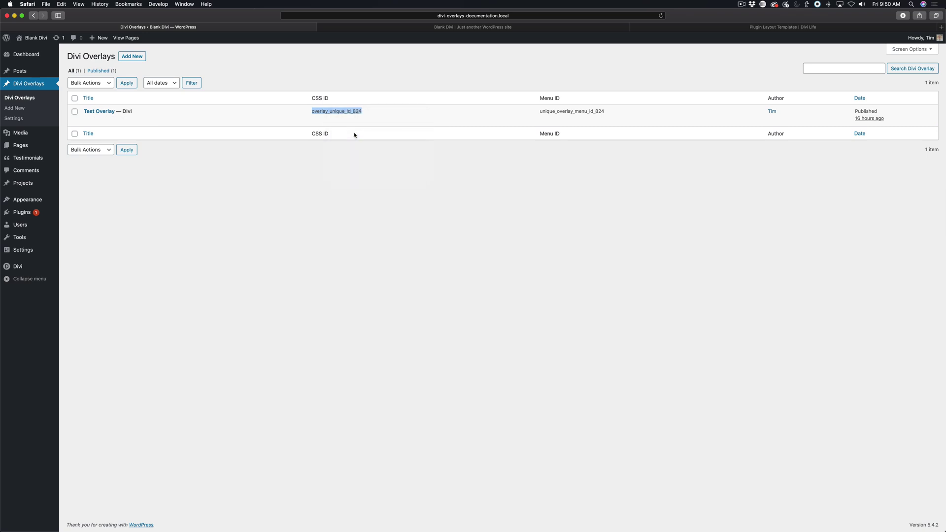
# Step: Open Test Overlay for editing and copy its CSS ID, overlay_unique_id_824, from the Manual Triggers information
pyautogui.click(99, 111)
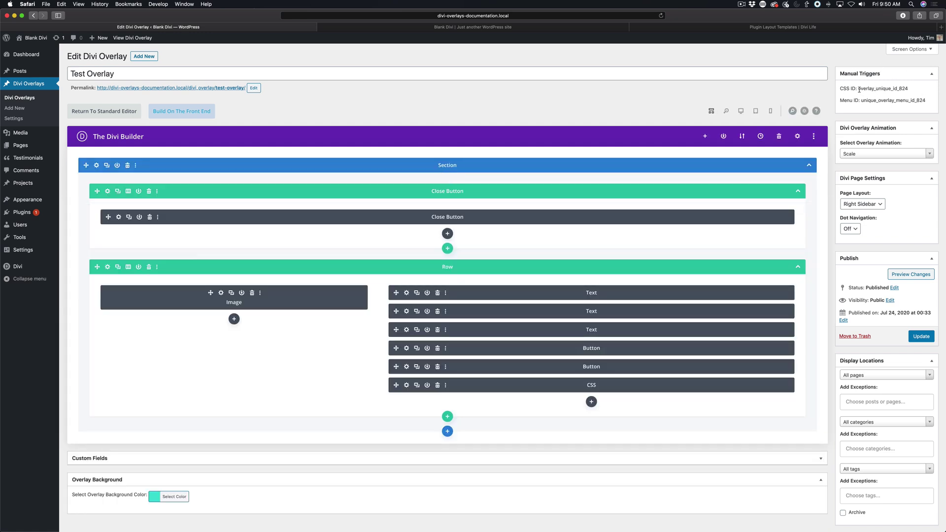
pyautogui.moveTo(857, 89); pyautogui.dragTo(909, 87)
pyautogui.rightClick(887, 90)
pyautogui.click(820, 112)
pyautogui.click(532, 74)
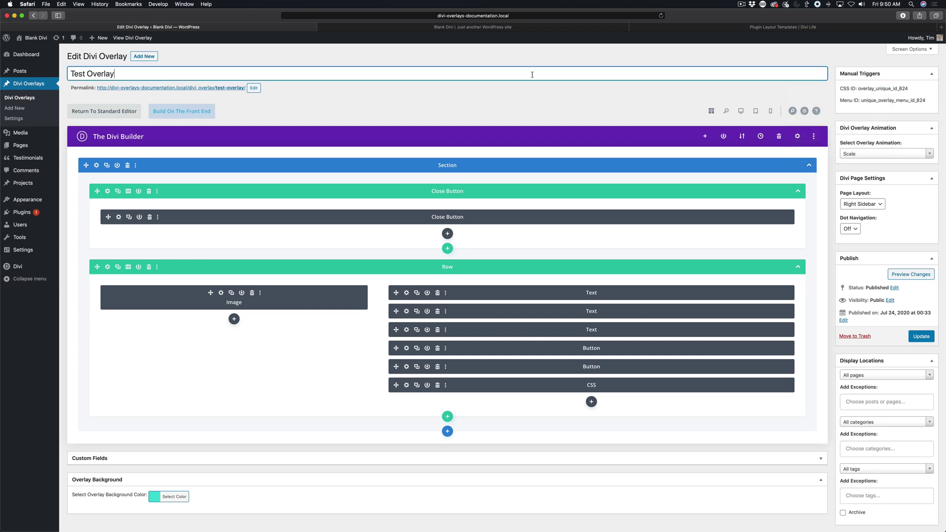
# Step: Enable the Visual Builder on the site's homepage and open the Technical SEO Audit blurb's settings
pyautogui.click(474, 31)
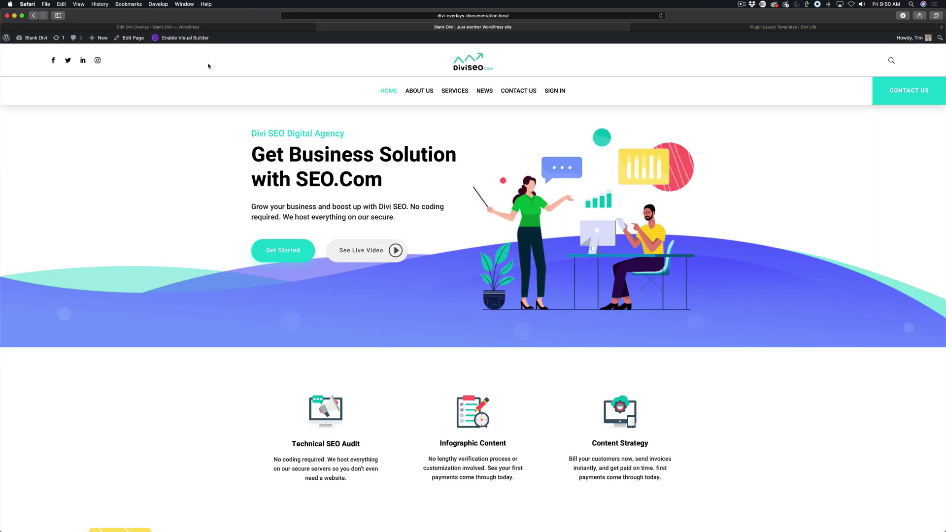
pyautogui.click(177, 39)
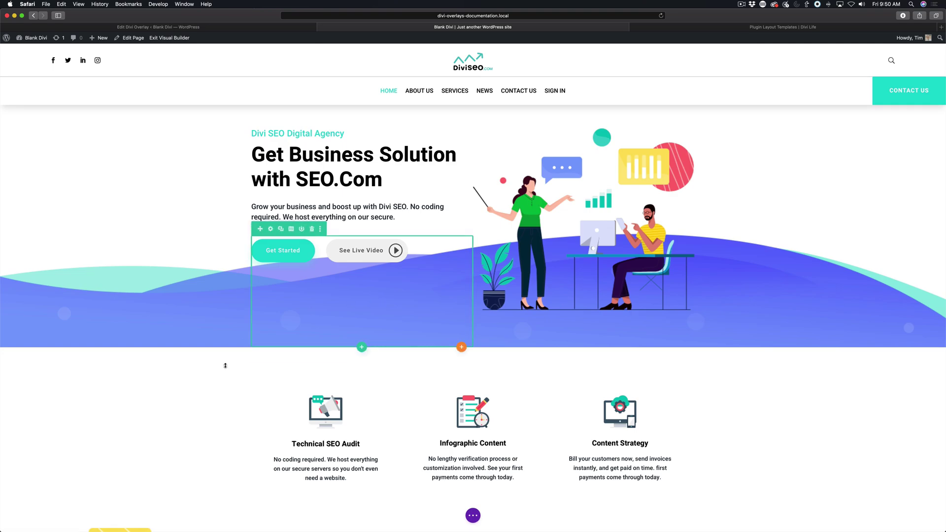
pyautogui.scroll(-5, 225, 366)
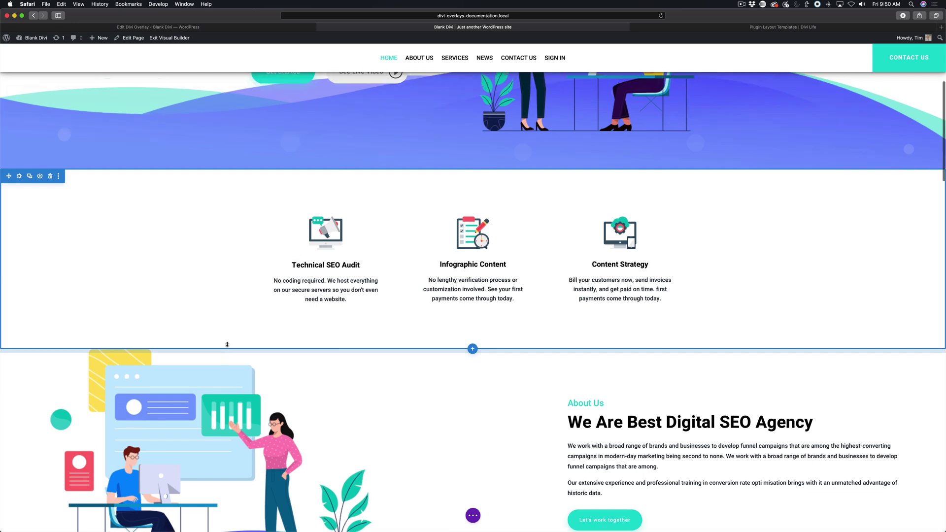
pyautogui.scroll(5, 227, 344)
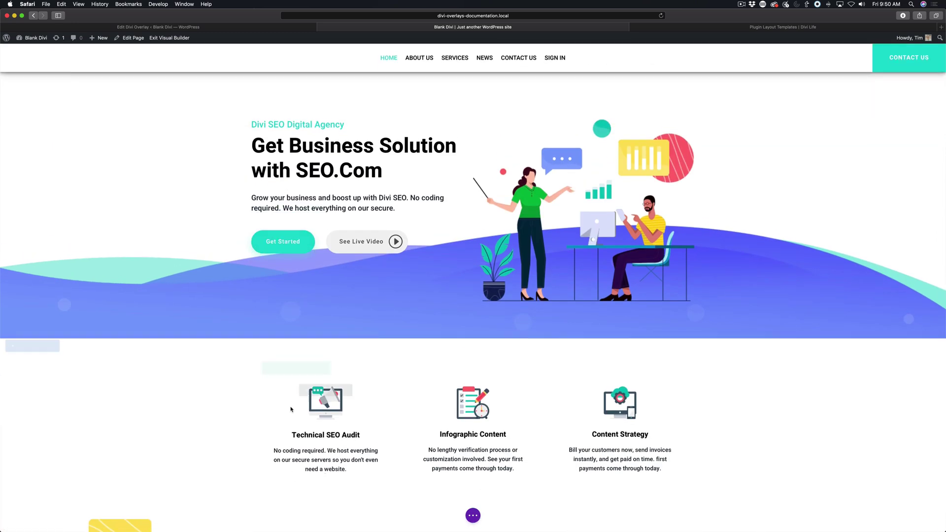
pyautogui.scroll(-4, 296, 295)
pyautogui.click(312, 257)
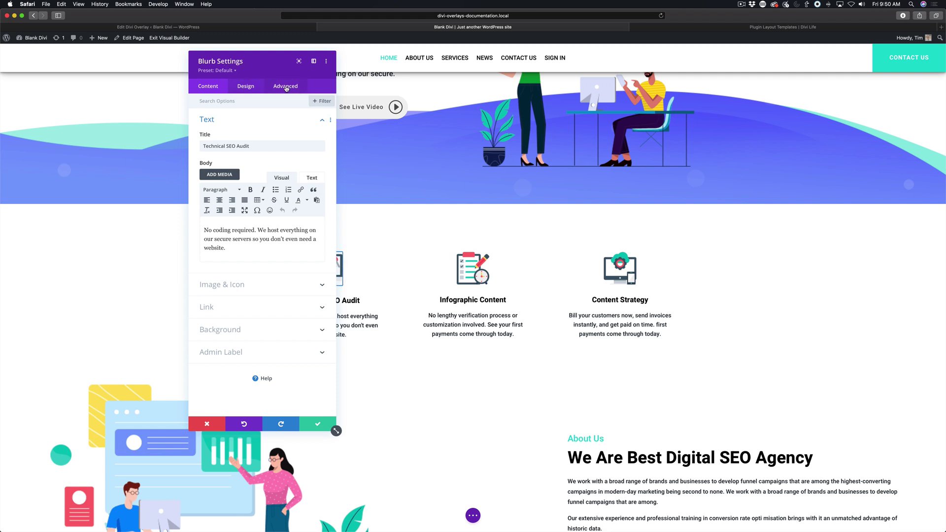
# Step: Paste overlay_unique_id_824 as the Technical SEO Audit blurb's CSS ID, accept the settings, and save the page
pyautogui.click(286, 87)
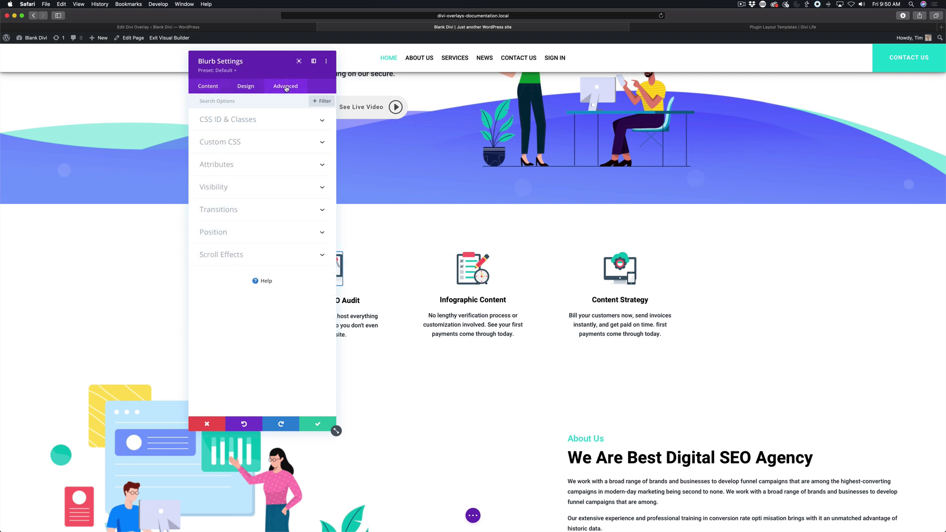
pyautogui.click(248, 119)
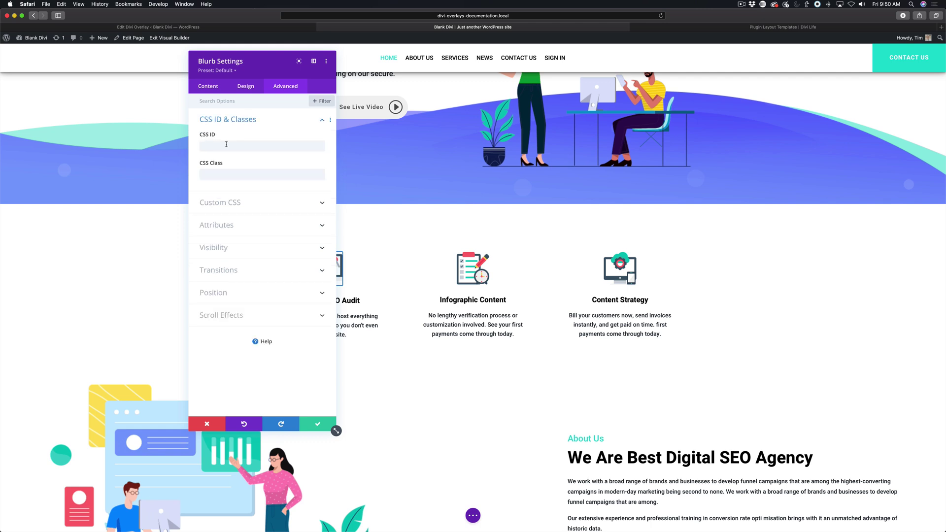
pyautogui.click(226, 144)
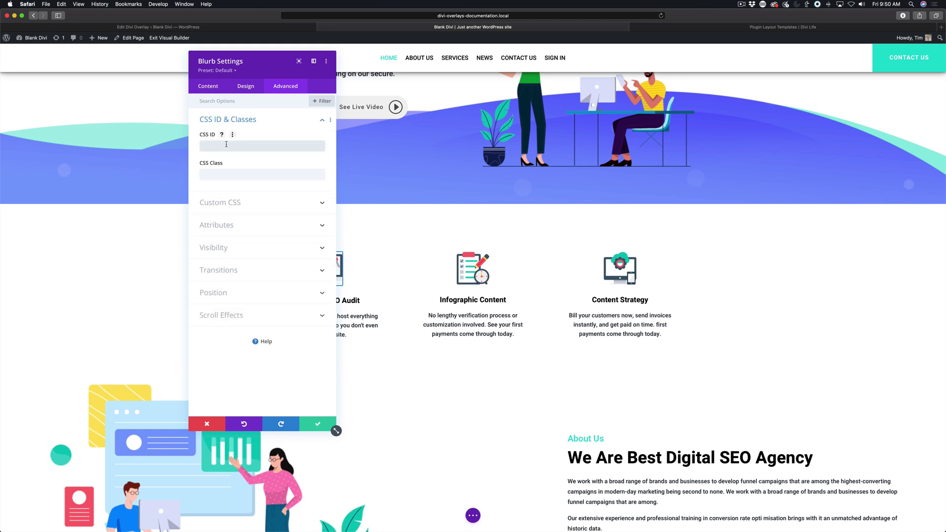
pyautogui.press('super+v')
pyautogui.click(318, 424)
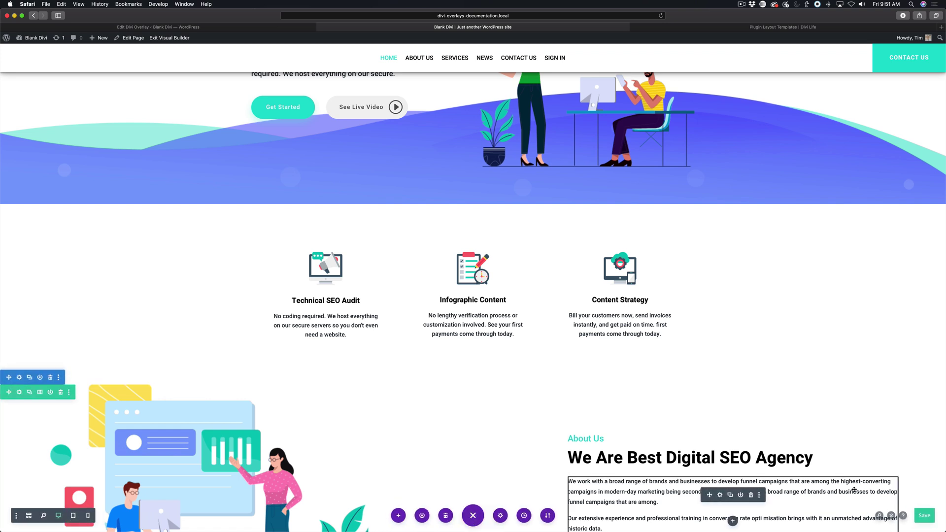
pyautogui.press('super+s')
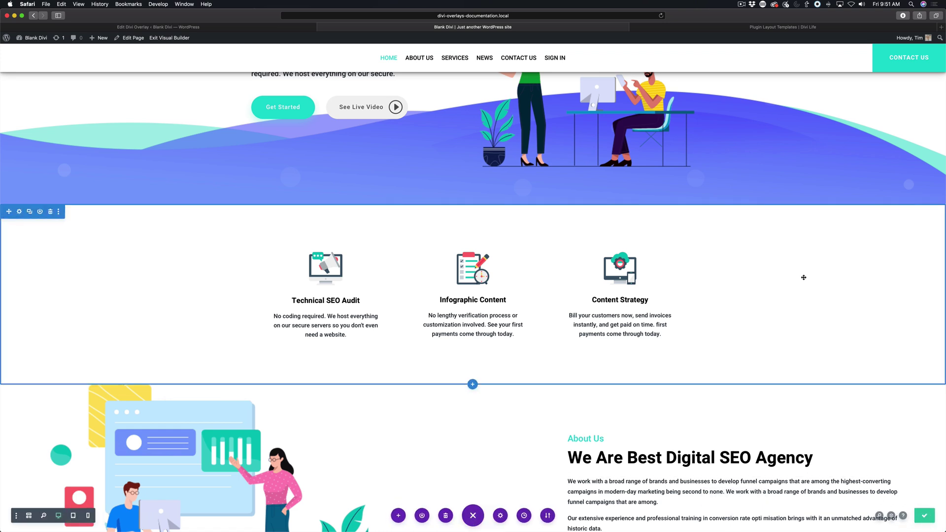
# Step: Exit the Visual Builder, trigger the overlay from the Technical SEO Audit blurb, and close it
pyautogui.scroll(3, 323, 161)
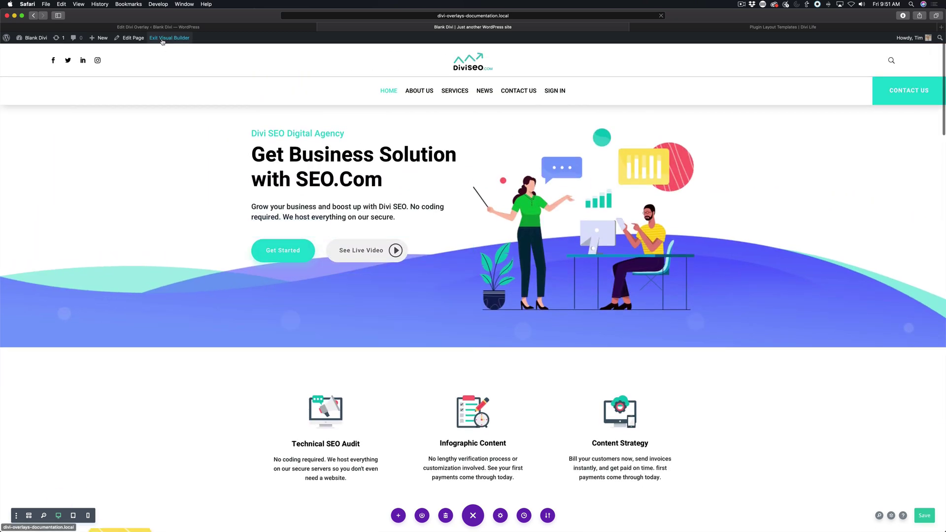
pyautogui.click(163, 38)
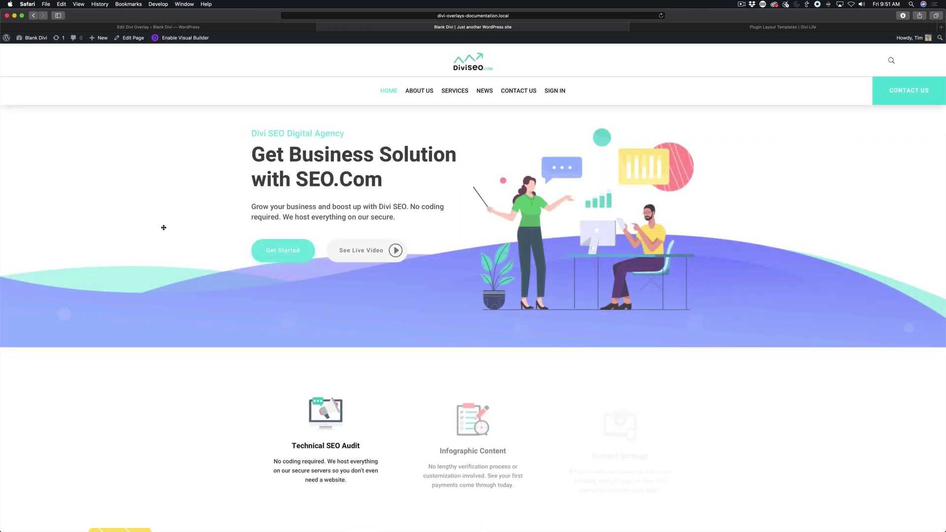
pyautogui.scroll(-5, 163, 227)
pyautogui.scroll(5, 325, 233)
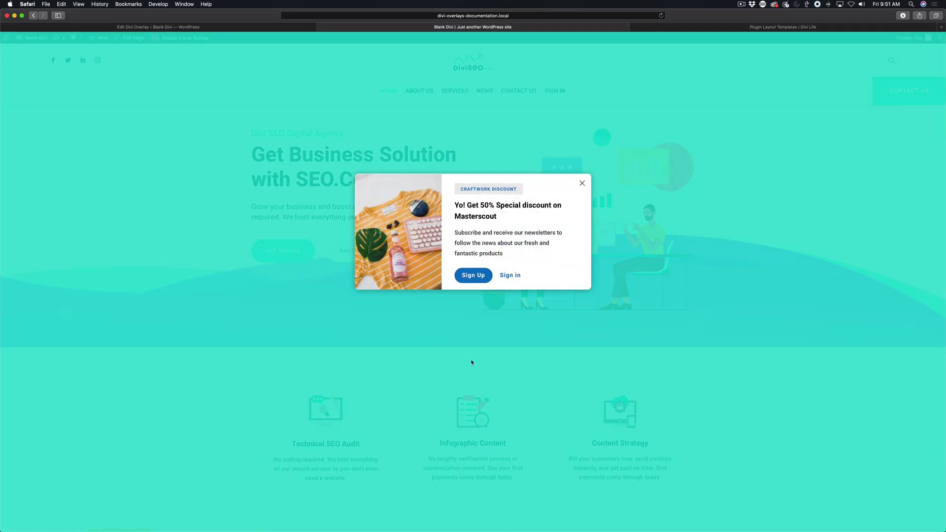
pyautogui.click(582, 183)
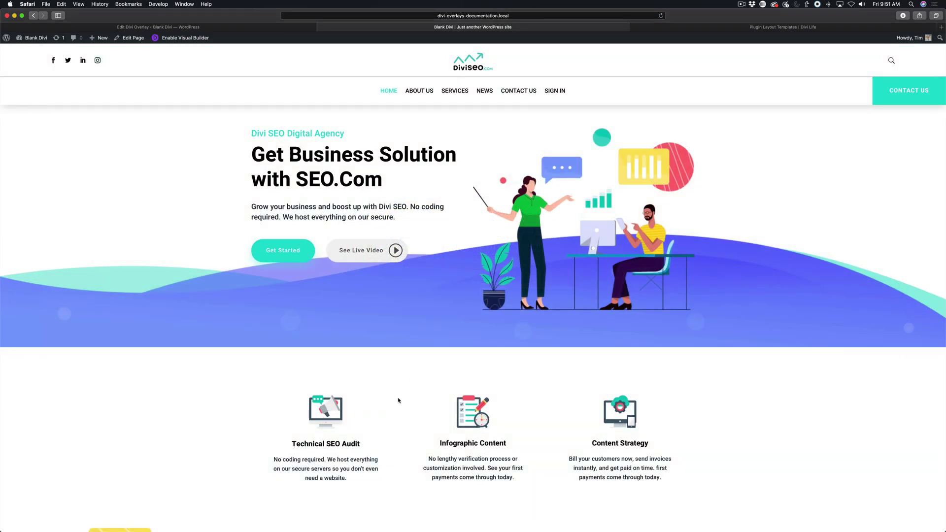
# Step: Test the overlay trigger on the Technical SEO Audit blurb's title and the area below its text, closing the overlay each time
pyautogui.click(356, 439)
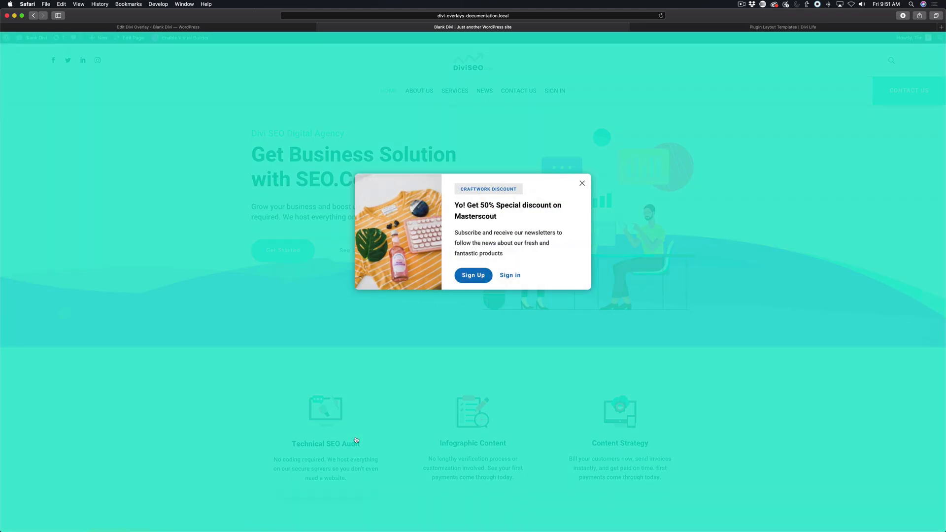
pyautogui.click(582, 183)
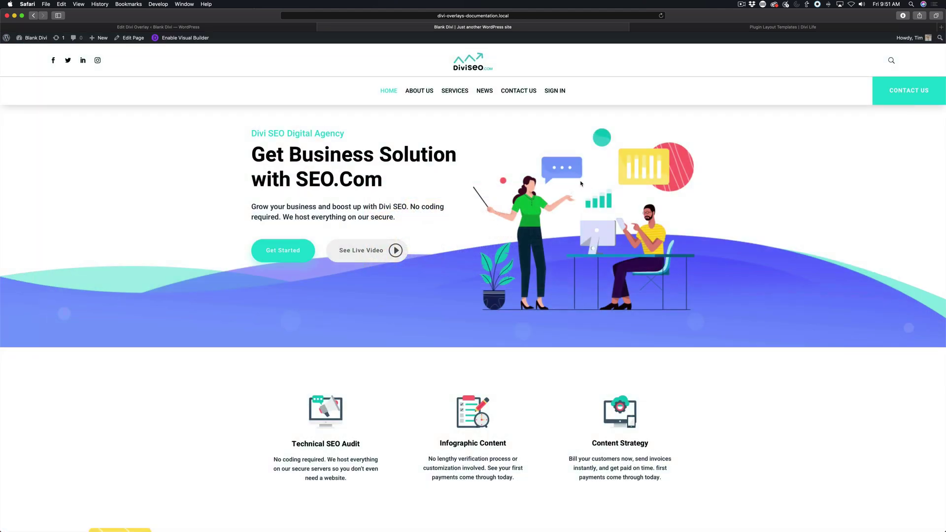
pyautogui.click(317, 491)
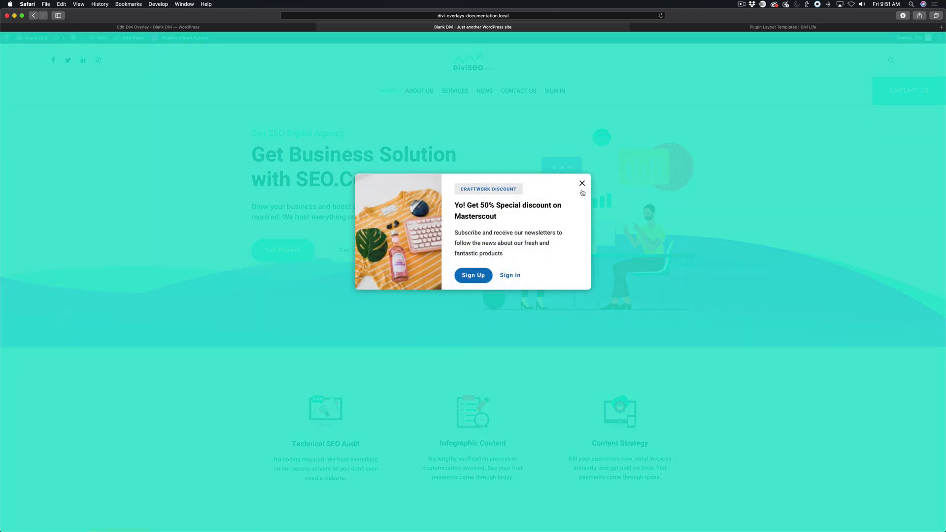
pyautogui.click(580, 186)
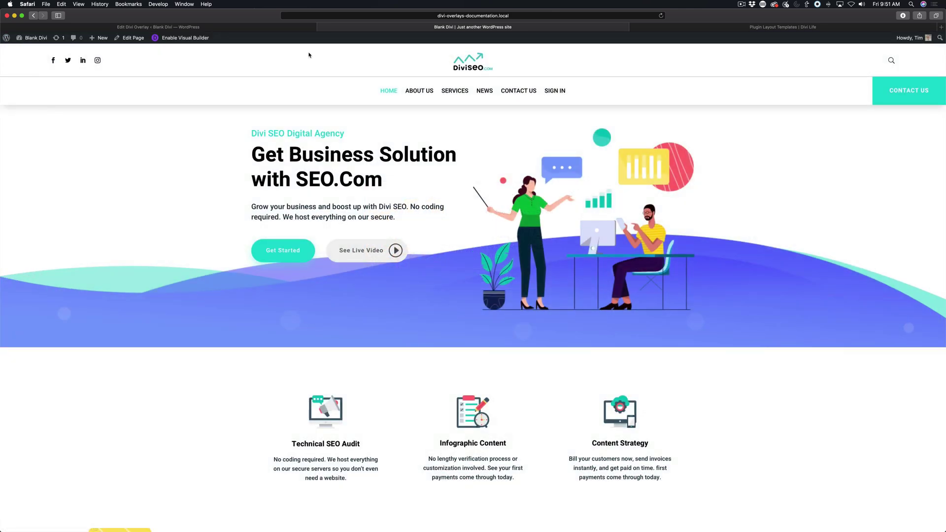
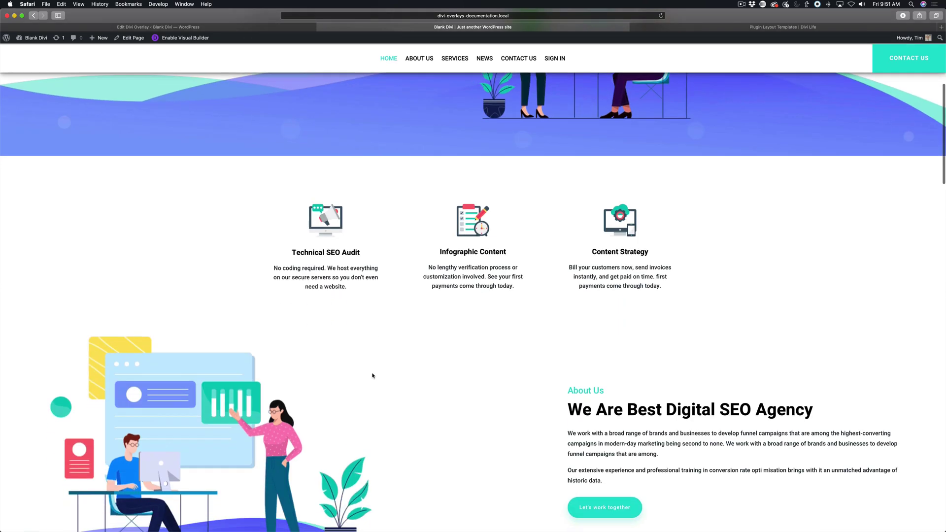
pyautogui.scroll(6, 326, 125)
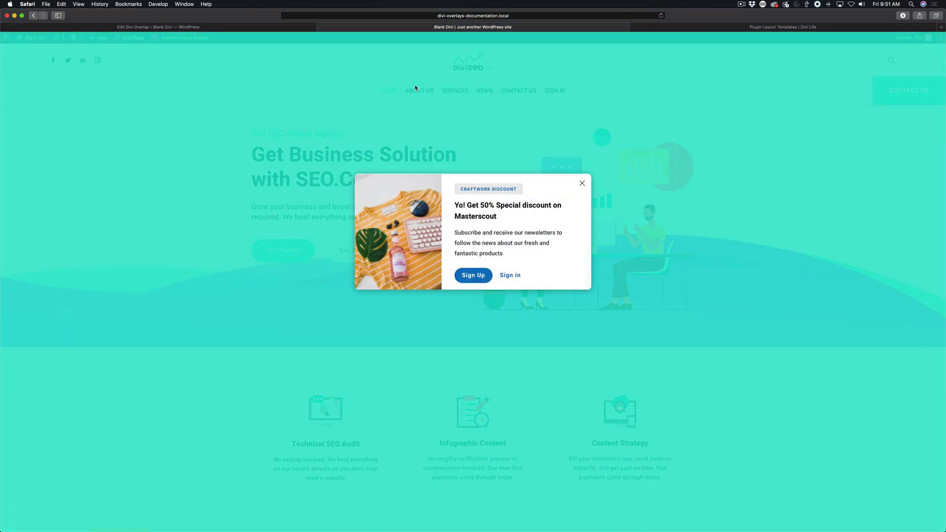
pyautogui.click(582, 183)
# Step: Reopen the homepage in the Visual Builder and open the Technical SEO Audit blurb's link settings
pyautogui.click(185, 41)
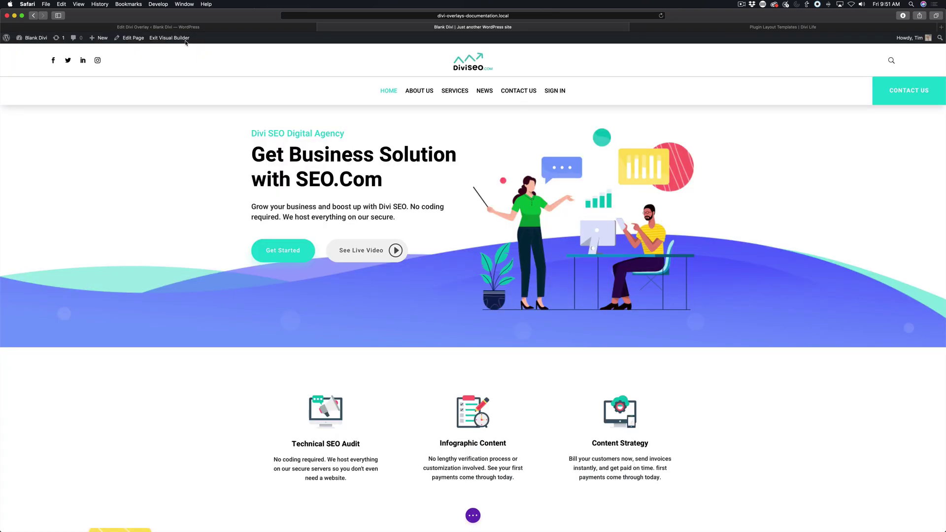
pyautogui.scroll(-3, 266, 302)
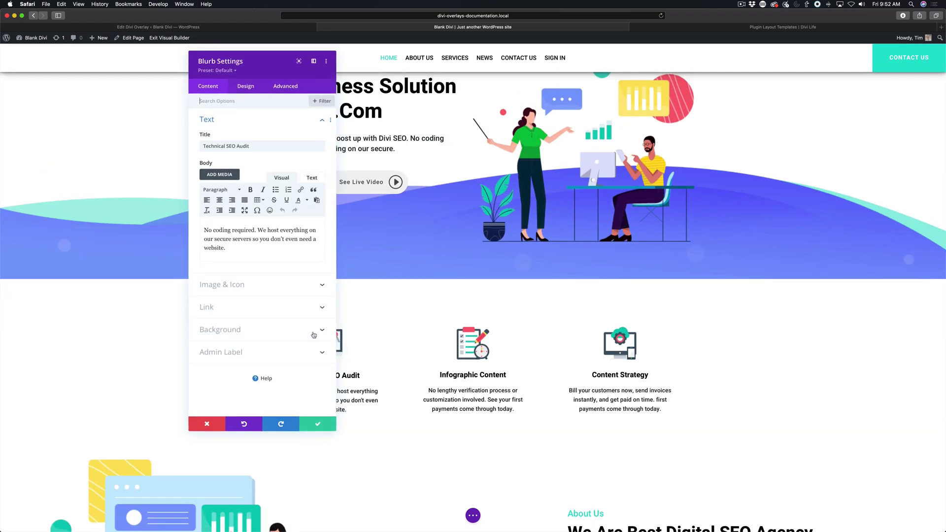
pyautogui.click(298, 311)
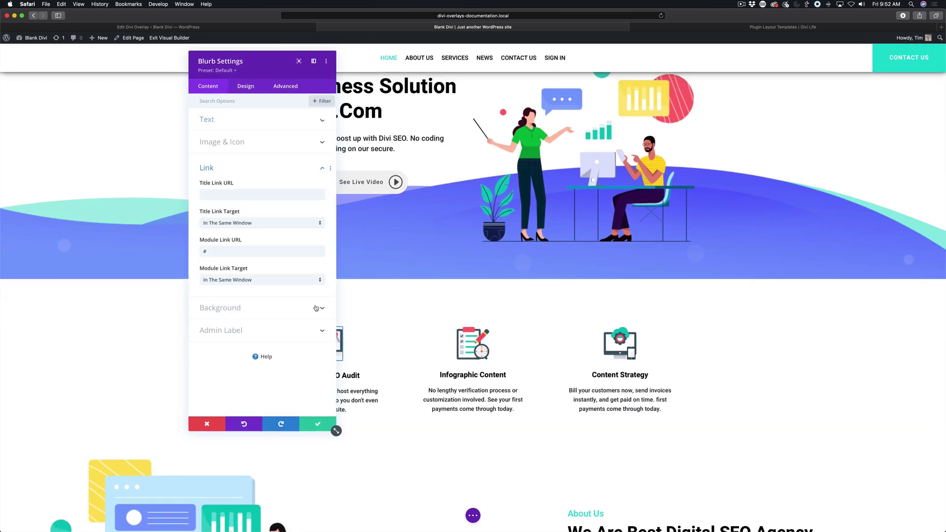
# Step: Edit the Technical SEO Audit blurb's Module Link URL with anchor text following the # sign, accept the settings, and save the page
pyautogui.click(231, 253)
pyautogui.write('#')
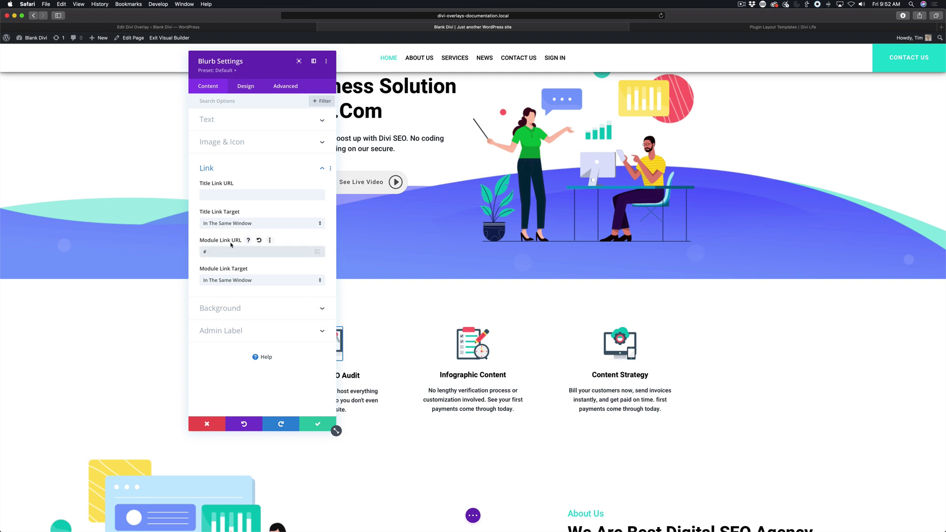
pyautogui.doubleClick(208, 251)
pyautogui.write('open')
pyautogui.moveTo(208, 252); pyautogui.dragTo(230, 252)
pyautogui.write('==')
pyautogui.write('verlay')
pyautogui.moveTo(206, 252); pyautogui.dragTo(225, 252)
pyautogui.click(319, 424)
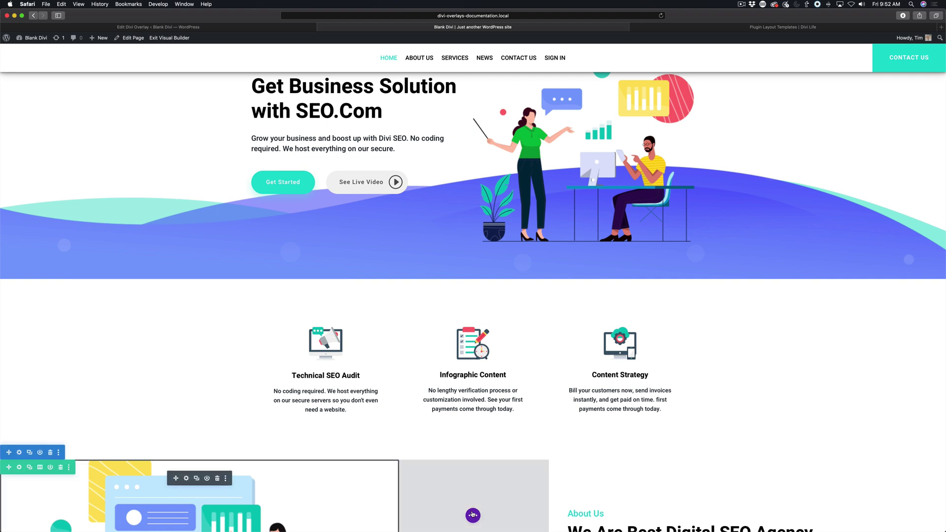
pyautogui.press('super+s')
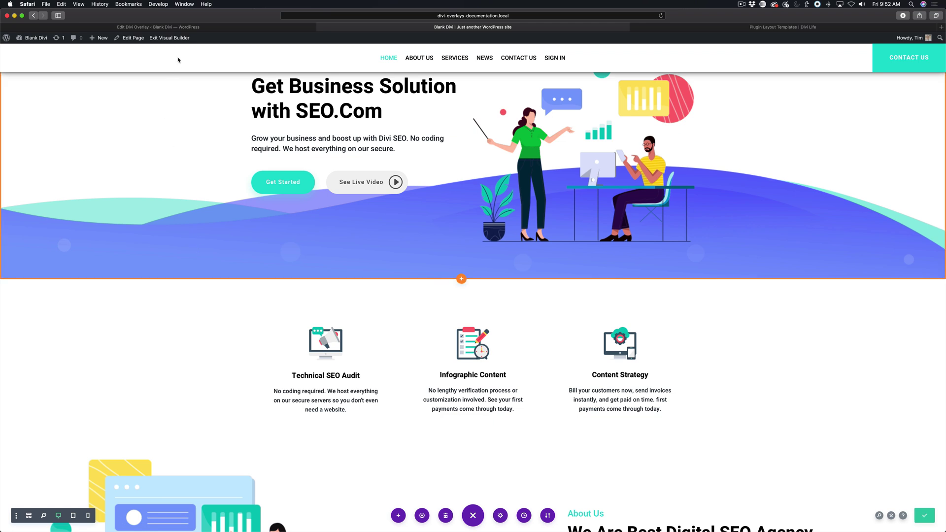
# Step: Exit the Visual Builder and test the overlay again from the Technical SEO Audit blurb
pyautogui.click(169, 40)
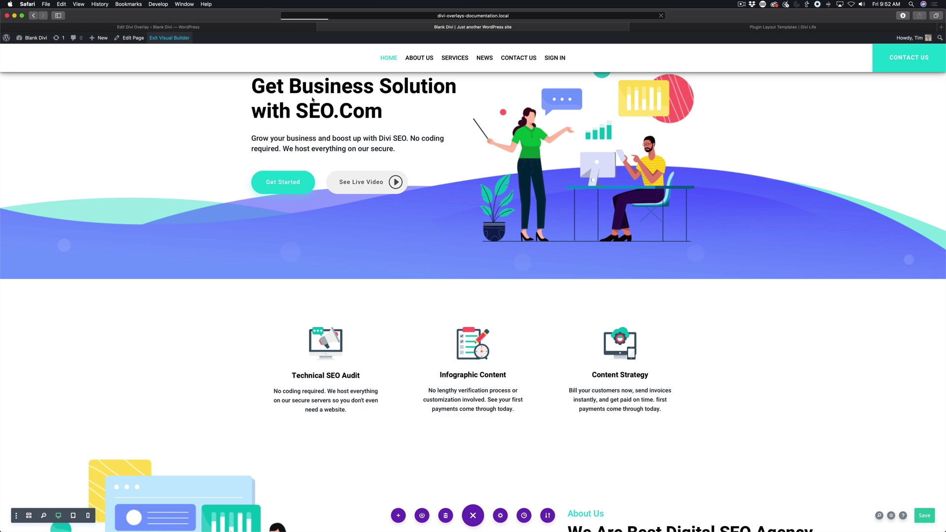
pyautogui.scroll(-5, 223, 359)
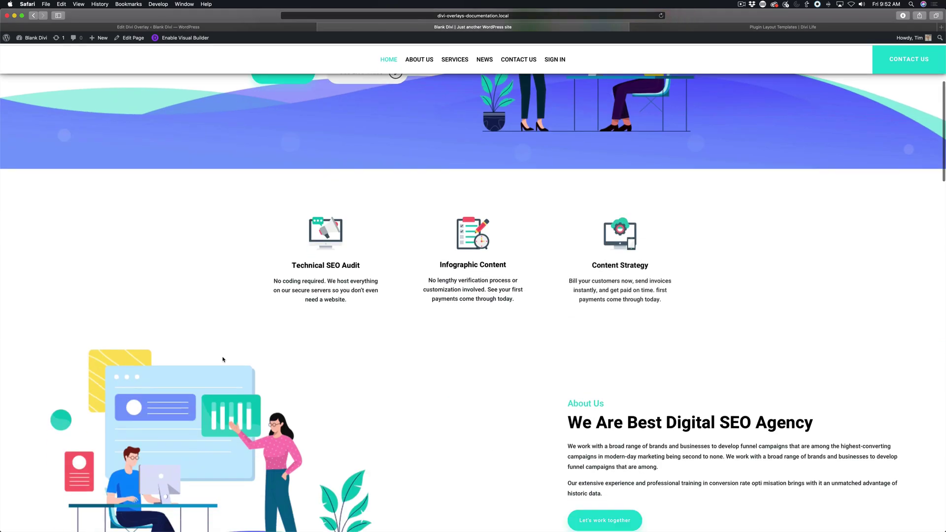
pyautogui.scroll(-3, 223, 359)
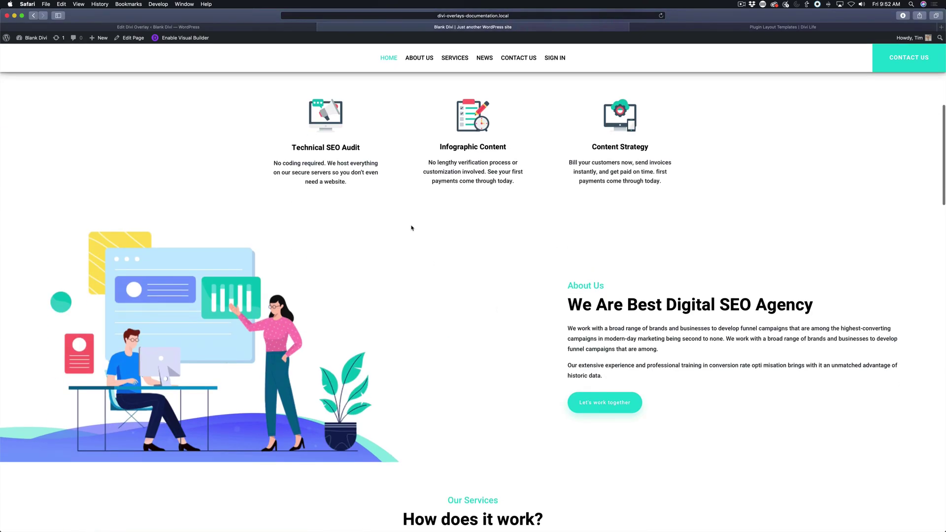
pyautogui.click(323, 140)
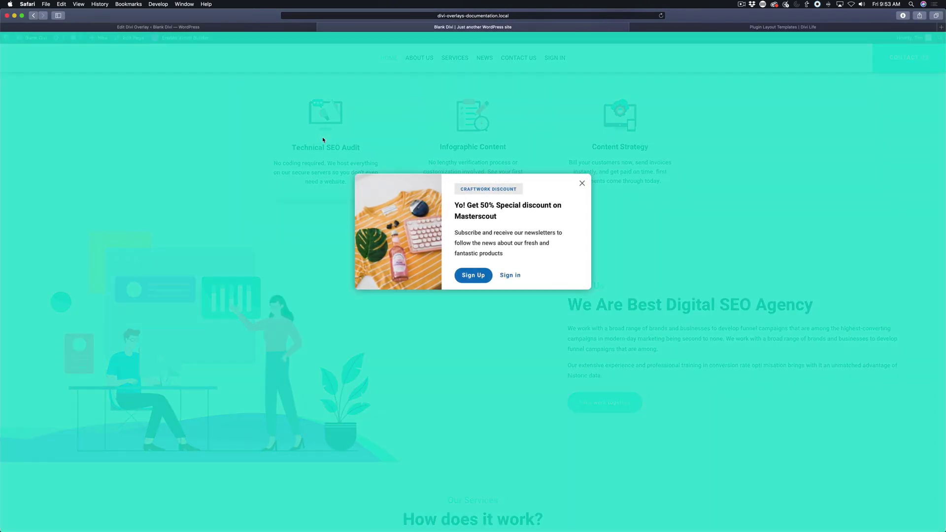
# Step: Close the overlay, test the trigger again beside the Technical SEO Audit title, and close the popup
pyautogui.click(581, 184)
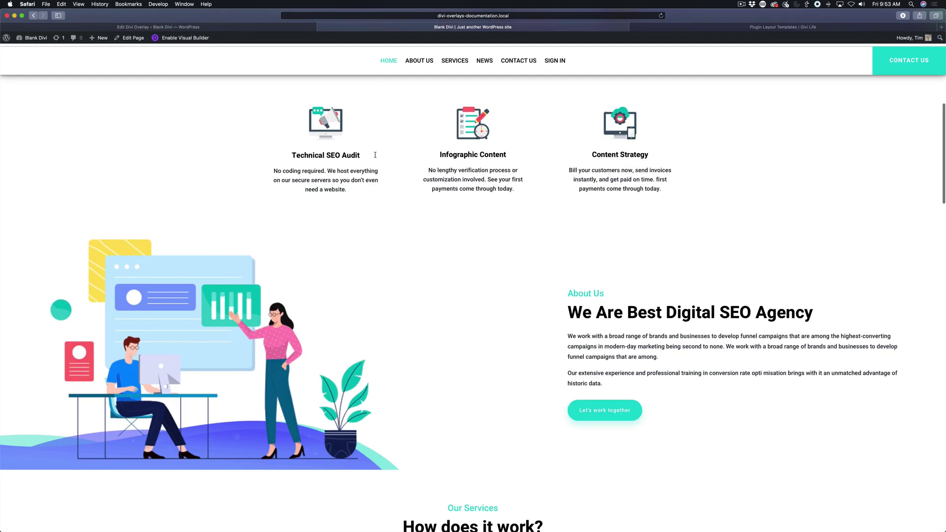
pyautogui.click(387, 153)
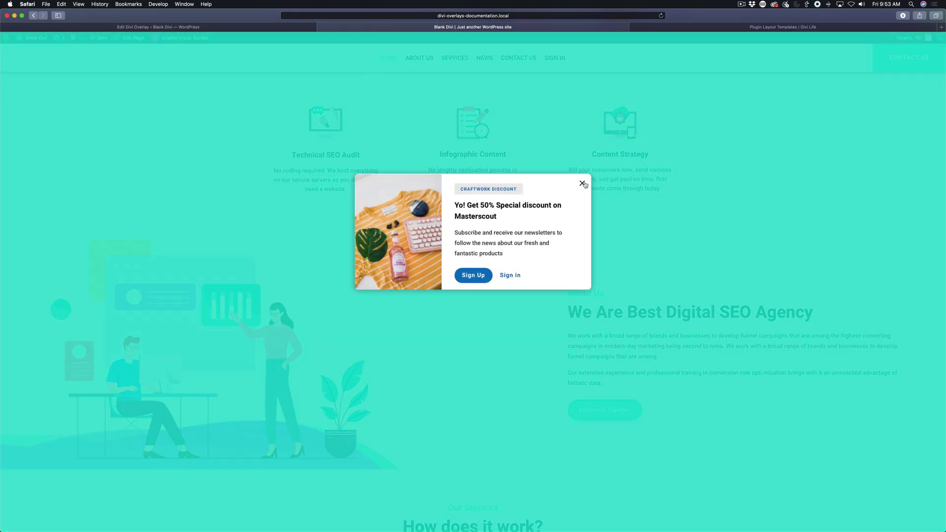
pyautogui.click(581, 184)
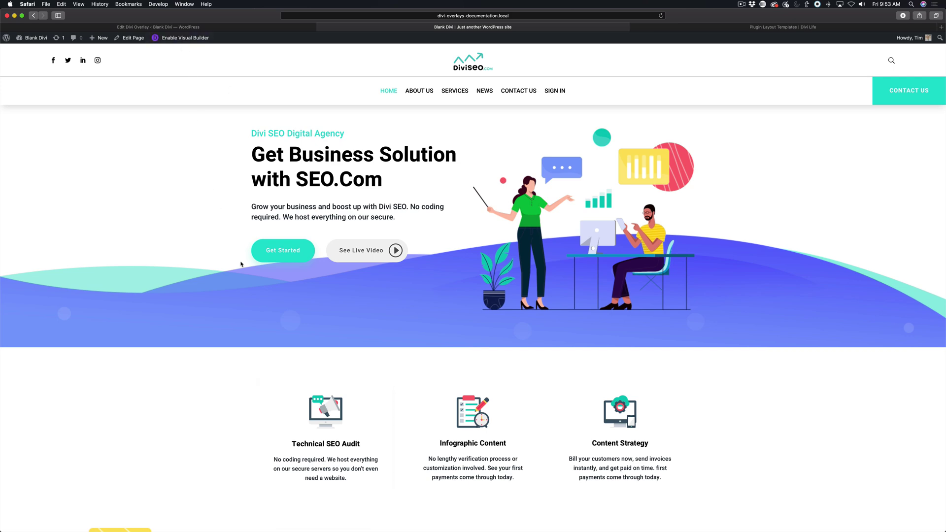
# Step: Reopen the homepage in the Visual Builder and open the Technical SEO Audit blurb's settings
pyautogui.scroll(-10, 241, 264)
pyautogui.scroll(-5, 241, 264)
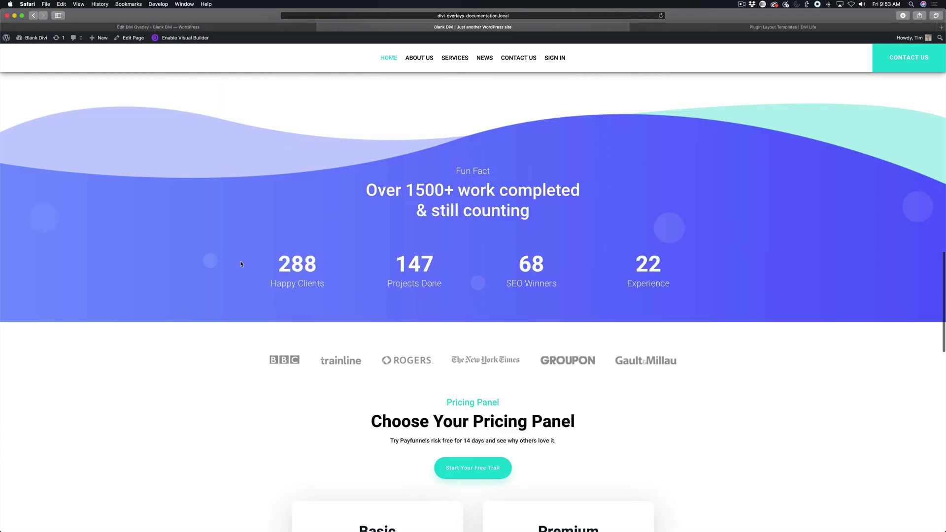
pyautogui.scroll(-5, 241, 264)
pyautogui.scroll(15, 241, 264)
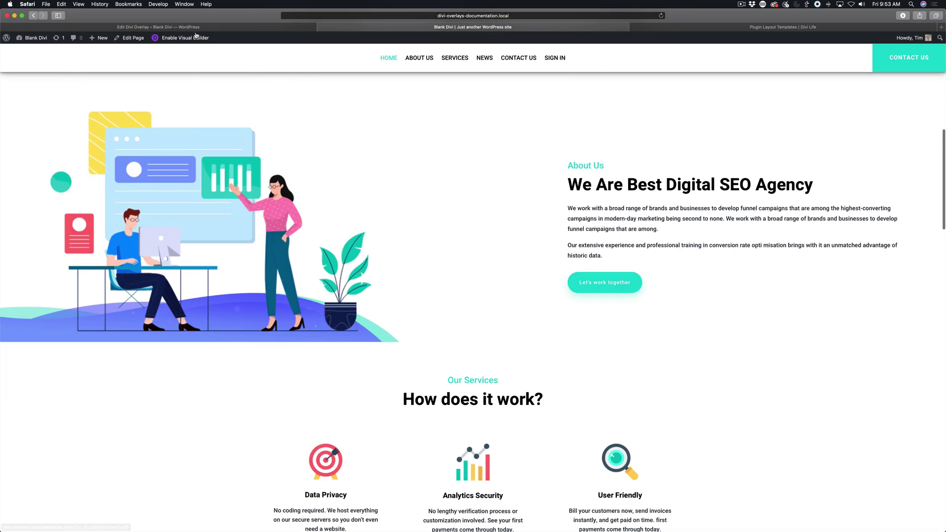
pyautogui.click(175, 38)
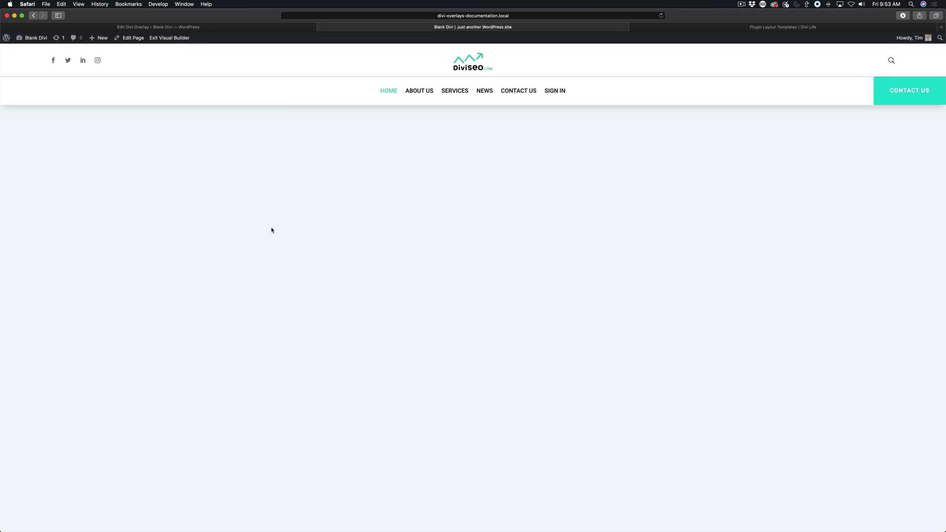
pyautogui.scroll(-5, 350, 414)
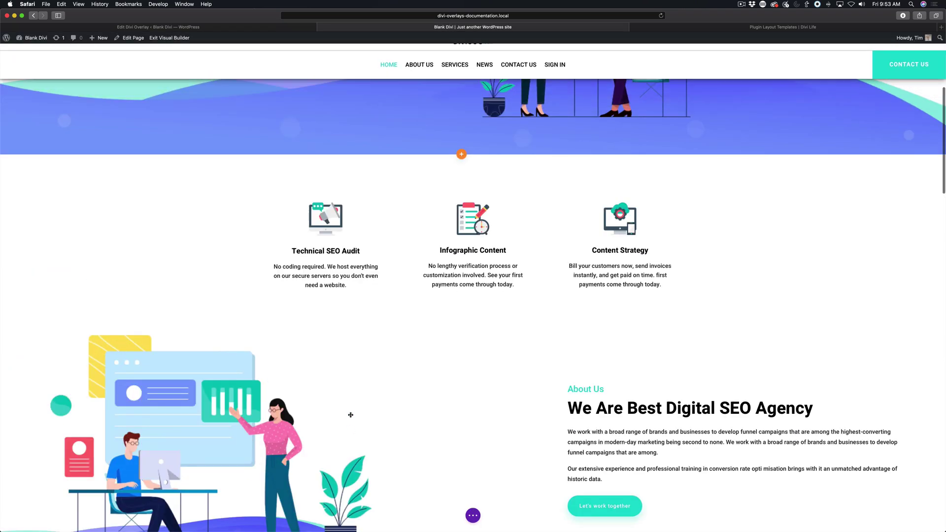
pyautogui.click(313, 210)
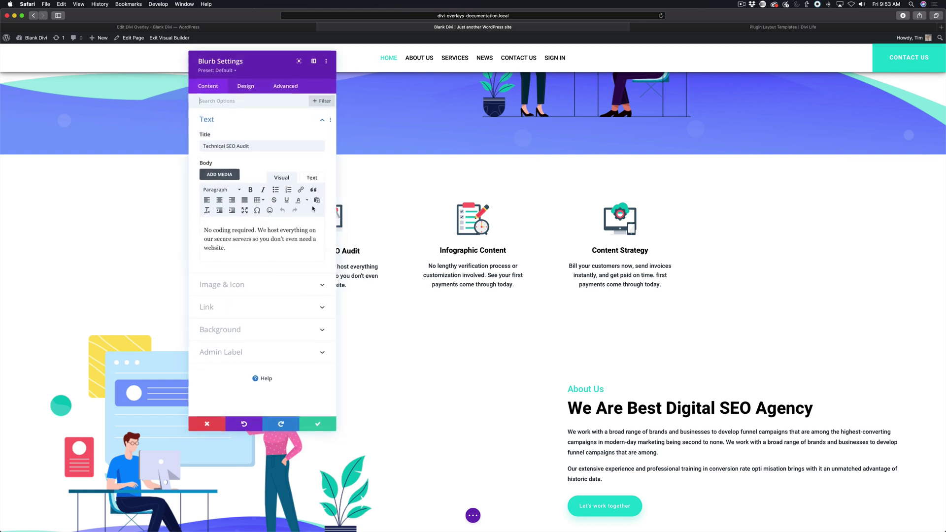
# Step: Copy the CSS ID overlay_unique_id_824 from the Technical SEO Audit blurb, clear it there, and accept the settings
pyautogui.click(285, 85)
pyautogui.click(247, 119)
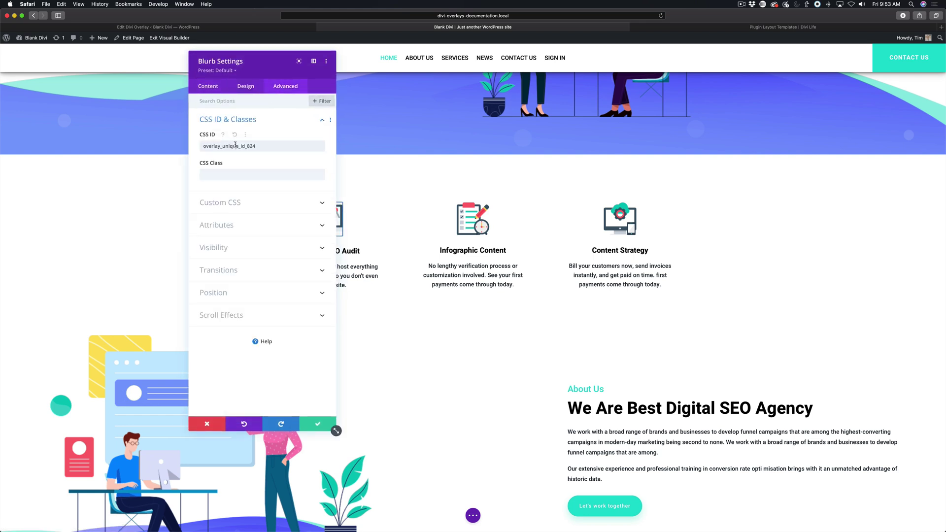
pyautogui.doubleClick(235, 145)
pyautogui.press('super+c')
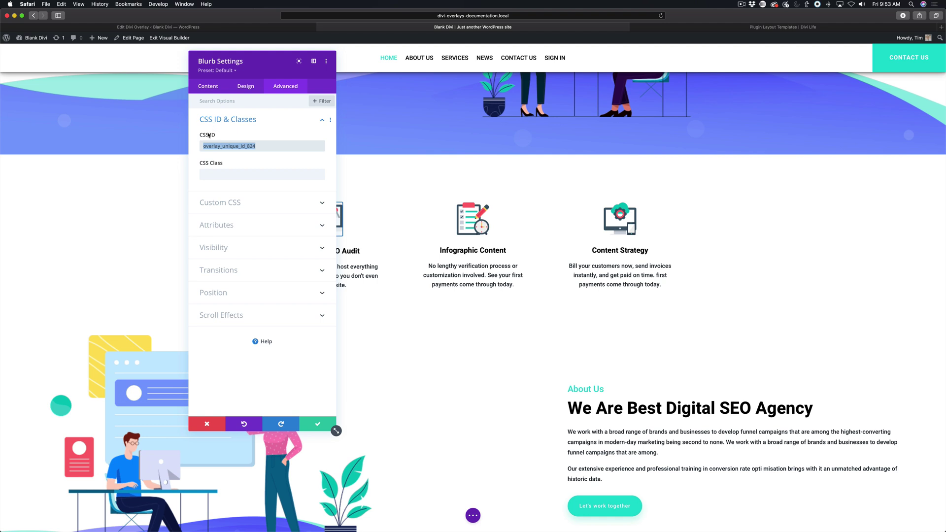
pyautogui.press('BackSpace')
pyautogui.click(315, 424)
# Step: Assign the copied CSS ID overlay_unique_id_824 to the Fun Fact section, accept the settings, and save the page
pyautogui.scroll(-10, 315, 423)
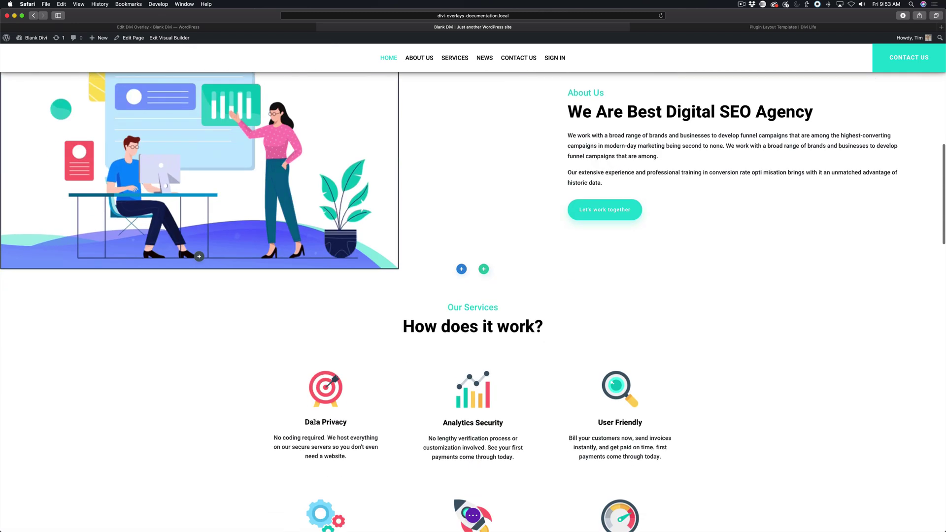
pyautogui.scroll(-5, 314, 422)
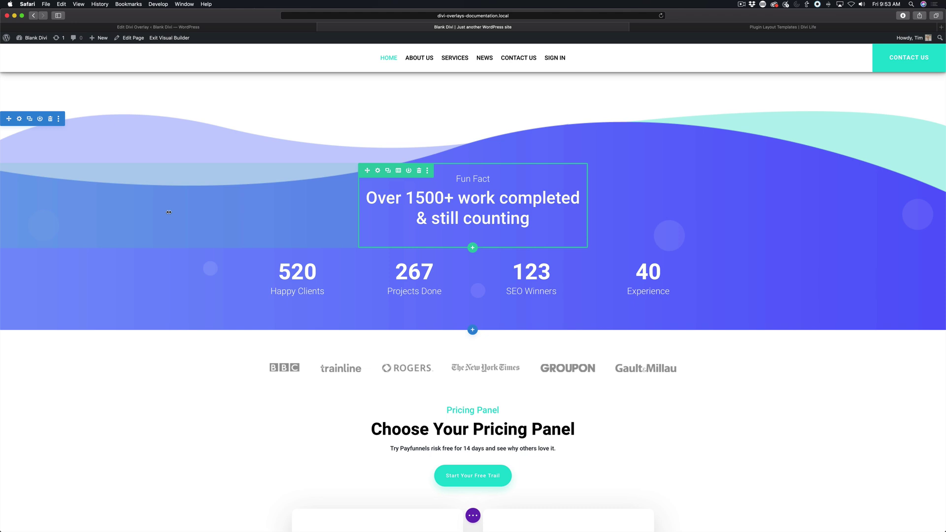
pyautogui.click(19, 119)
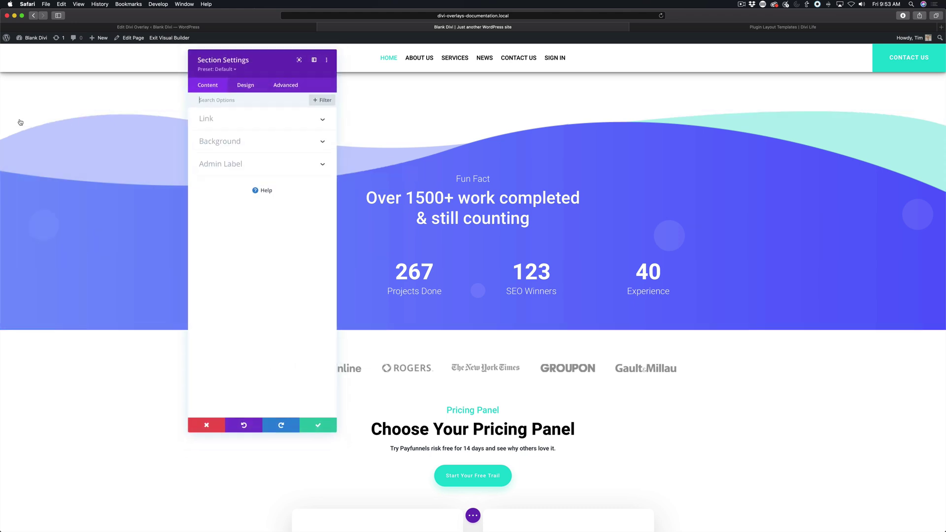
pyautogui.click(285, 85)
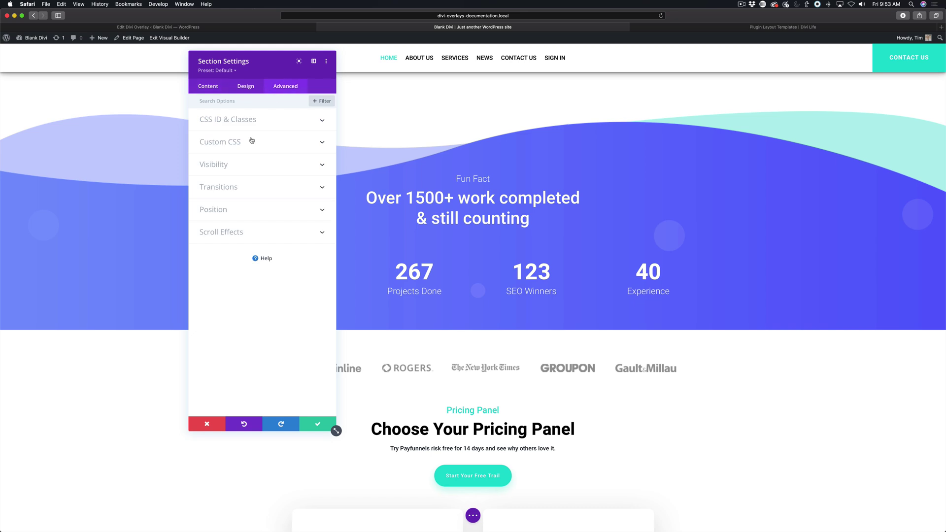
pyautogui.click(242, 124)
pyautogui.click(223, 143)
pyautogui.press('super+v')
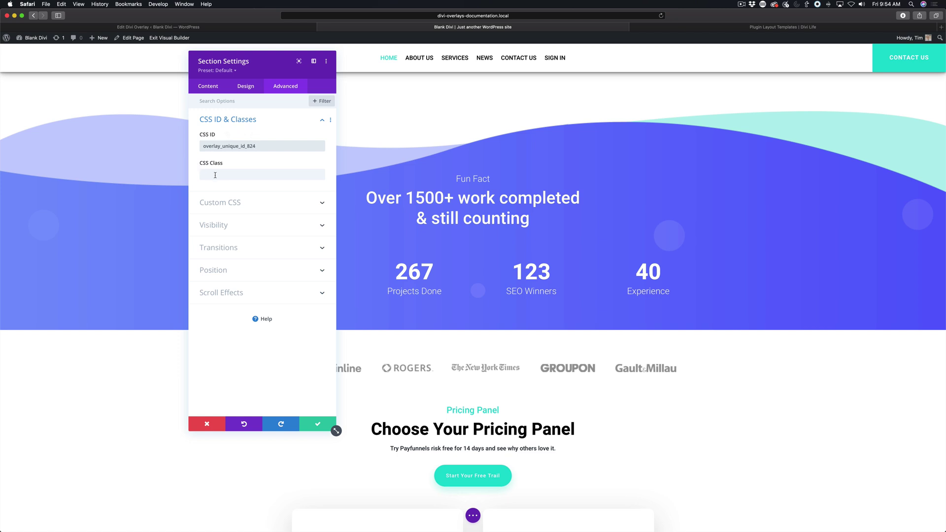
pyautogui.doubleClick(229, 146)
pyautogui.click(321, 427)
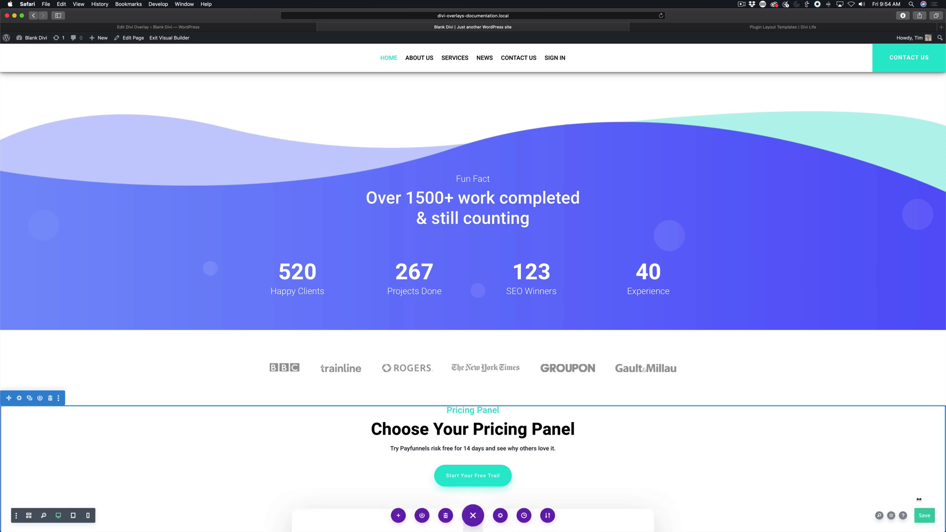
pyautogui.press('super+s')
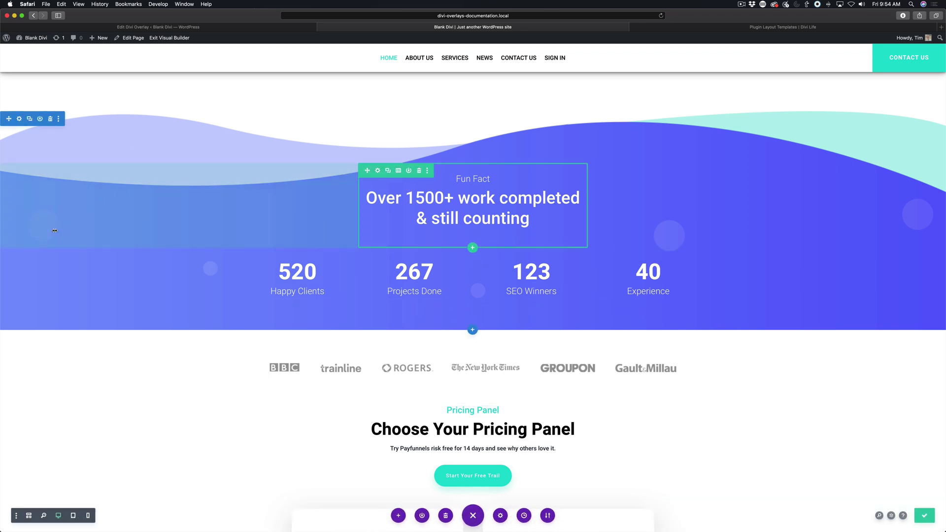
# Step: Exit the Visual Builder and test the overlay trigger on the Fun Fact section's background, closing the popup each time
pyautogui.click(169, 41)
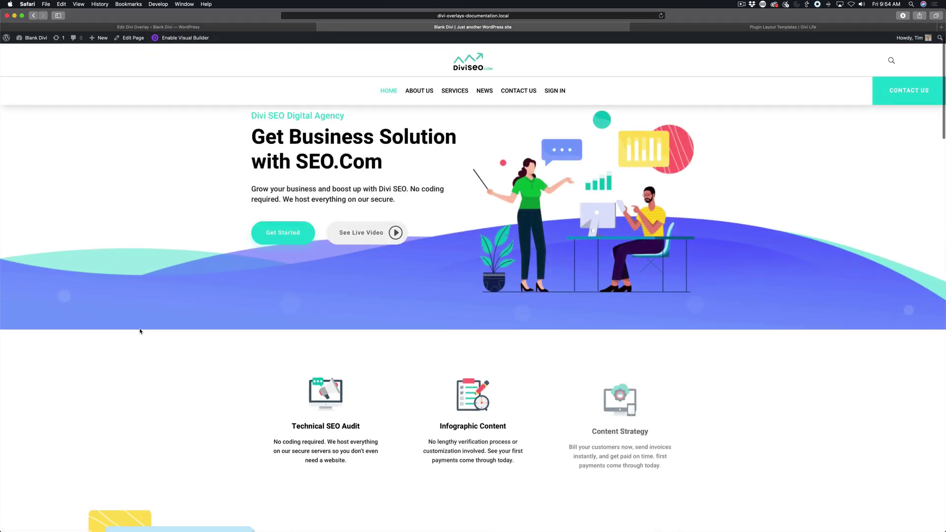
pyautogui.scroll(-10, 142, 330)
pyautogui.scroll(-15, 140, 330)
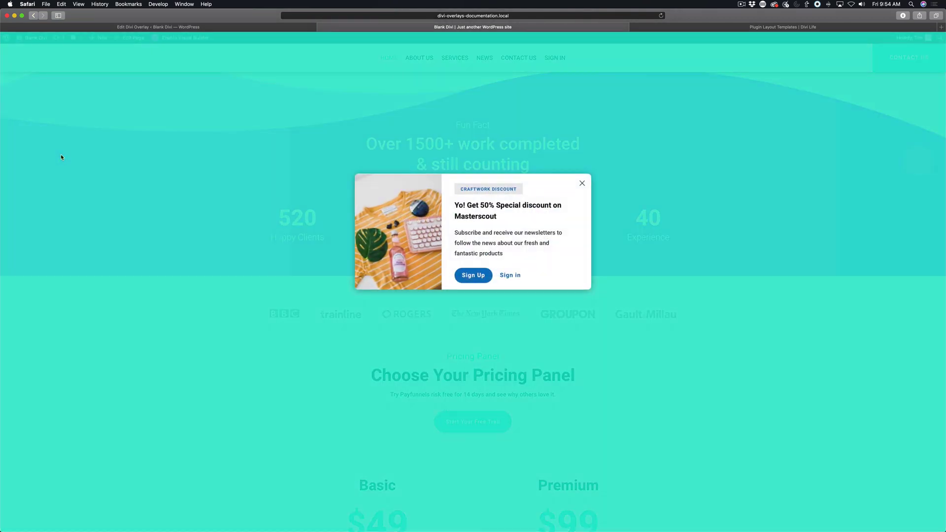
pyautogui.click(582, 185)
pyautogui.scroll(3, 546, 176)
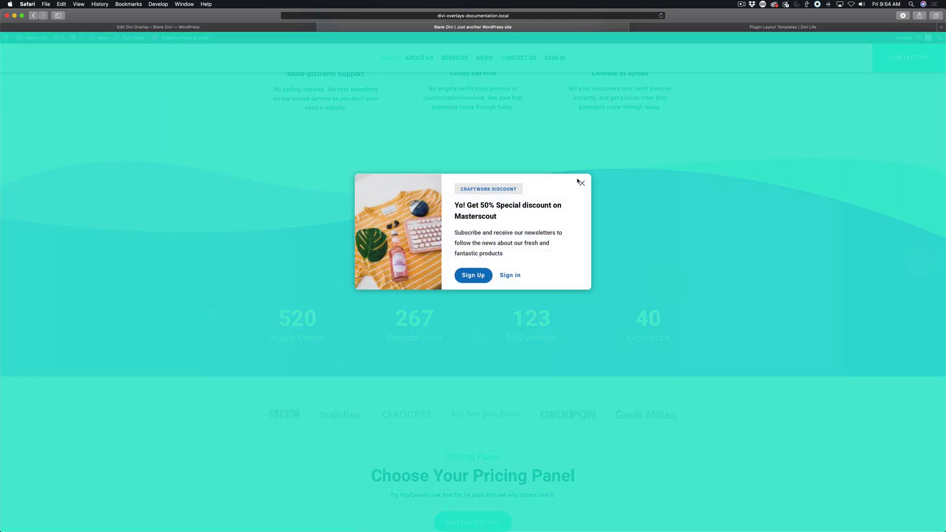
pyautogui.click(579, 182)
pyautogui.click(582, 183)
# Step: Compare the Fun Fact section with the Pricing Panel button below it and retest the section's overlay, closing the popup each time
pyautogui.scroll(-3, 172, 239)
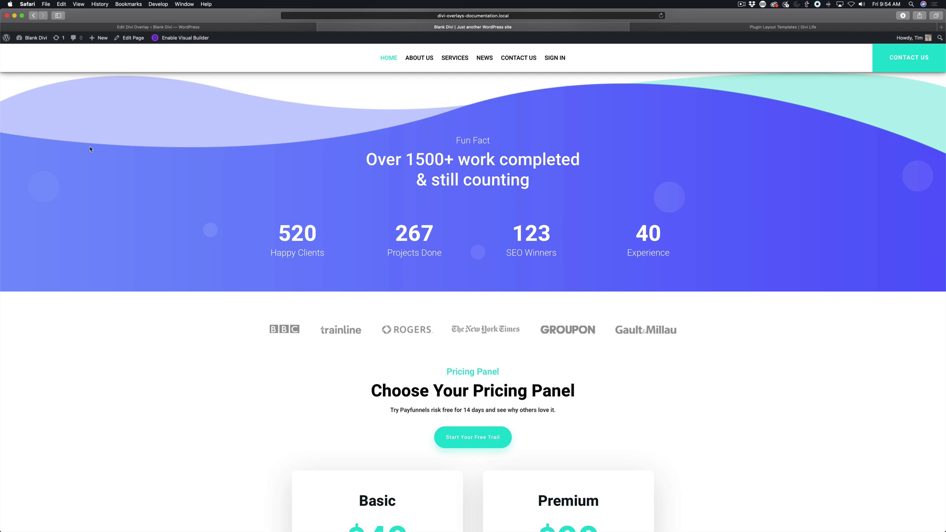
pyautogui.scroll(1, 90, 149)
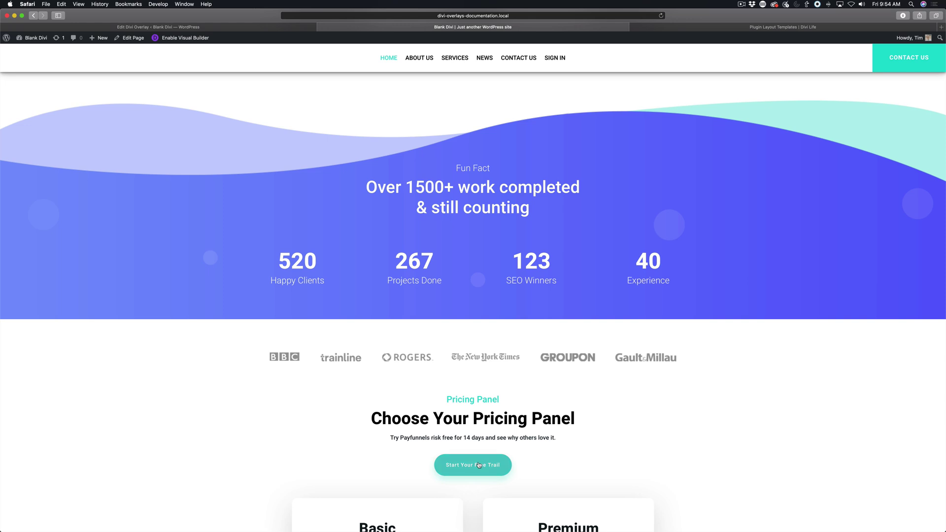
pyautogui.scroll(-5, 498, 269)
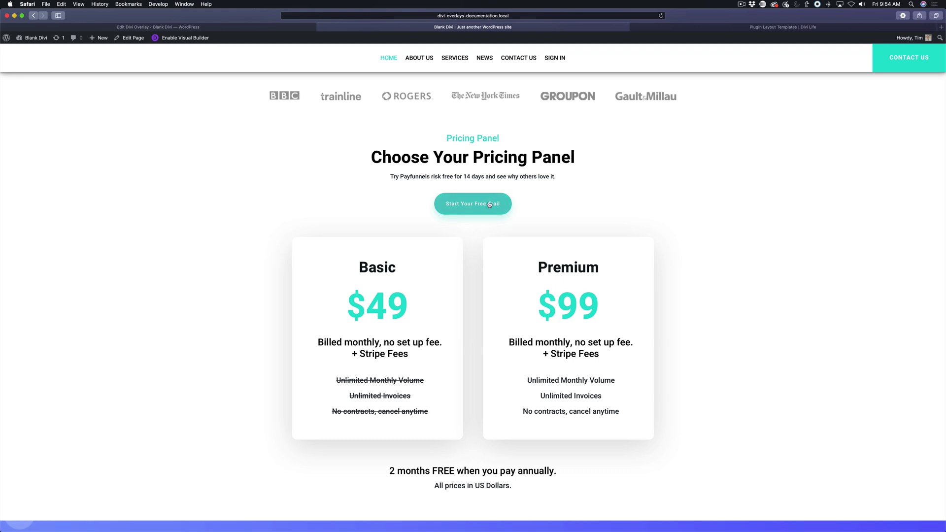
pyautogui.scroll(7, 225, 179)
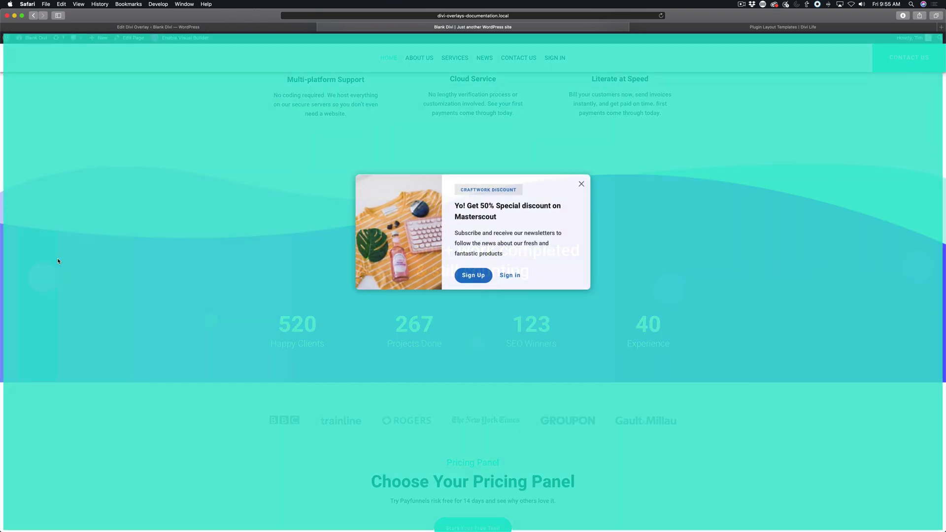
pyautogui.click(583, 185)
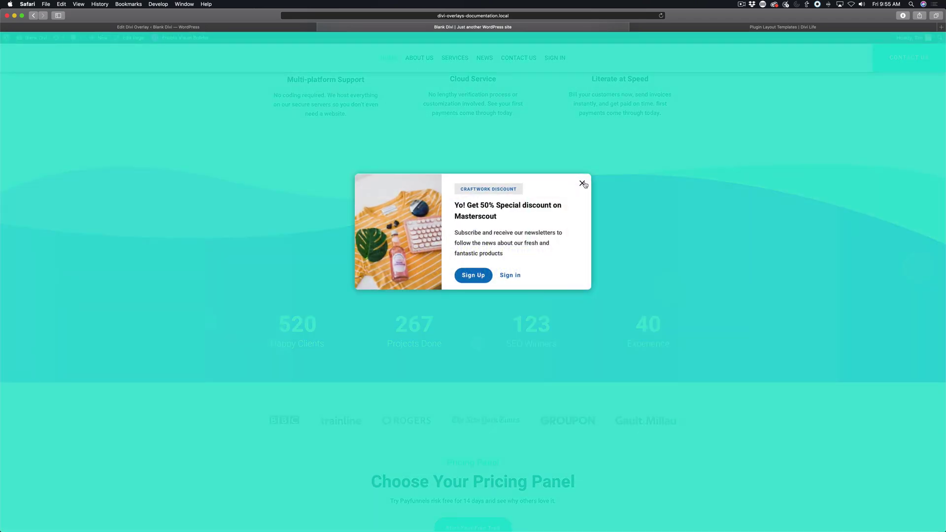
pyautogui.click(582, 184)
# Step: Reopen the homepage in the Visual Builder and open the Fun Fact section's link settings
pyautogui.click(175, 43)
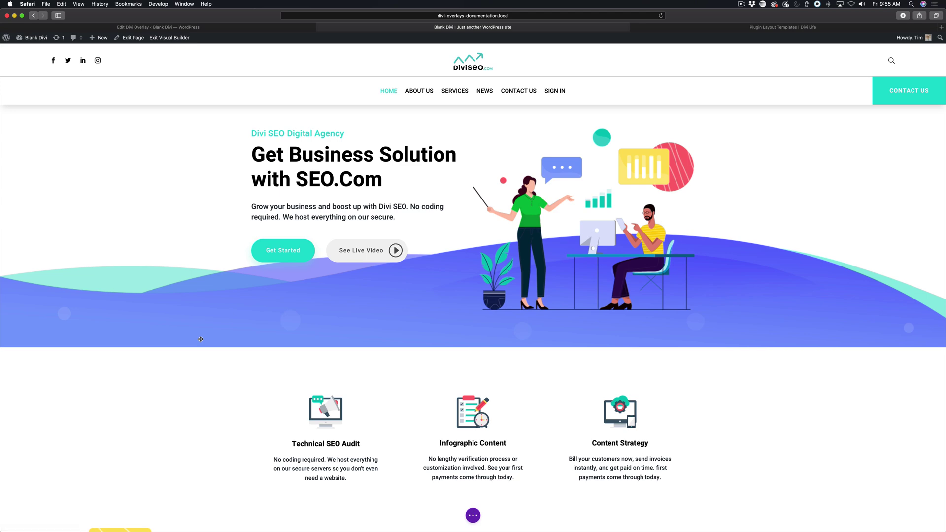
pyautogui.scroll(-10, 200, 339)
pyautogui.scroll(-5, 200, 339)
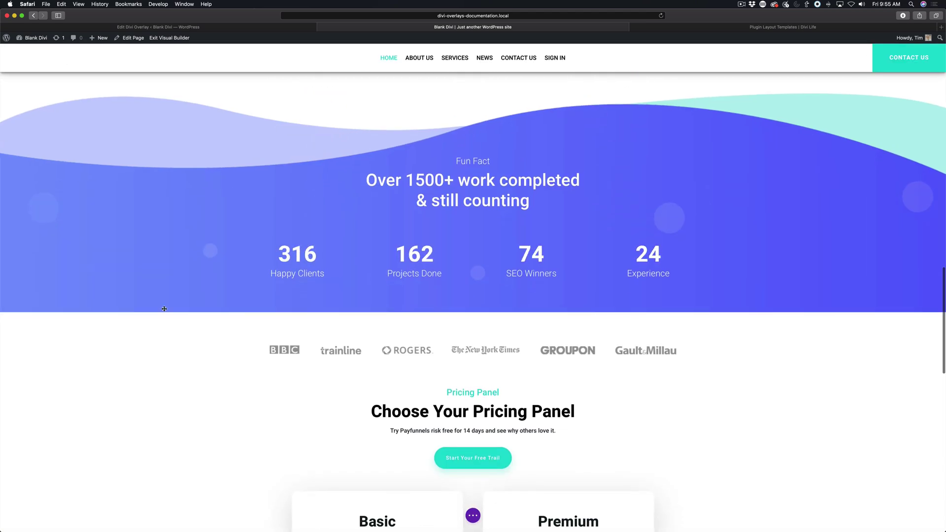
pyautogui.scroll(1, 118, 266)
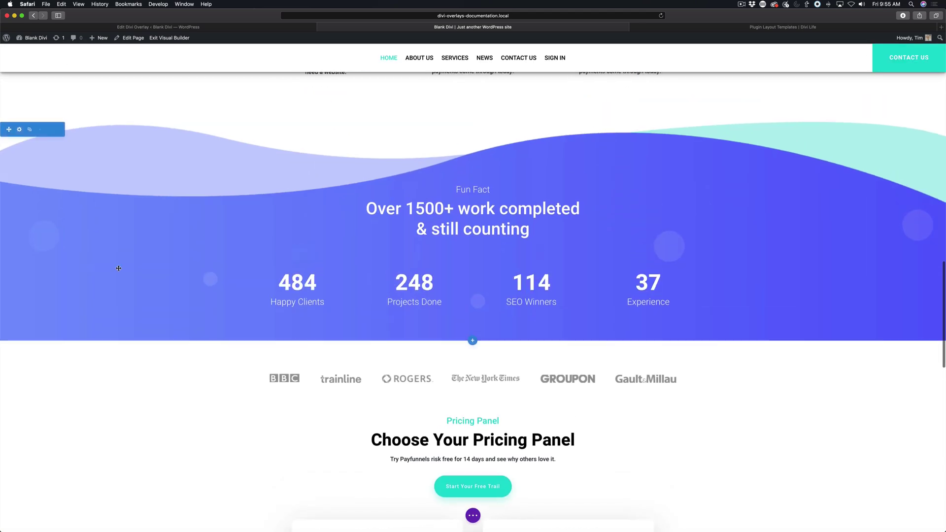
pyautogui.click(20, 132)
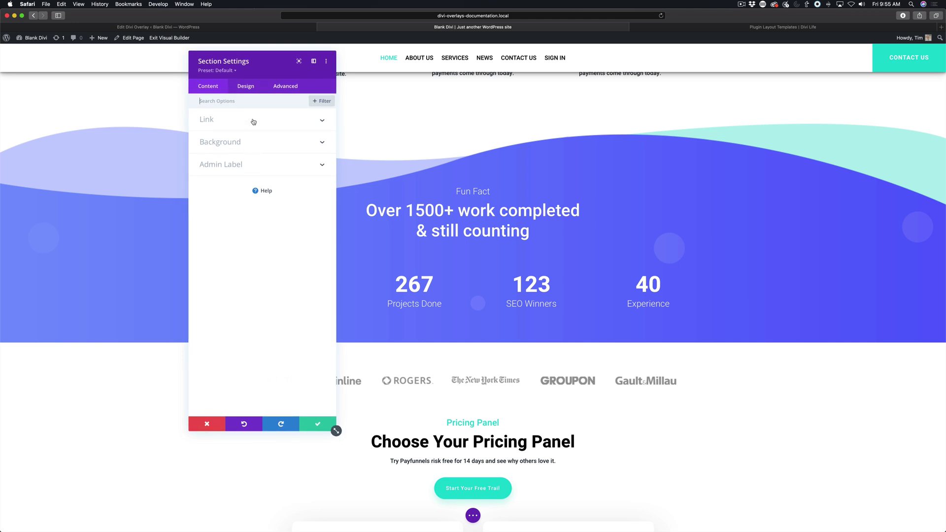
pyautogui.click(244, 123)
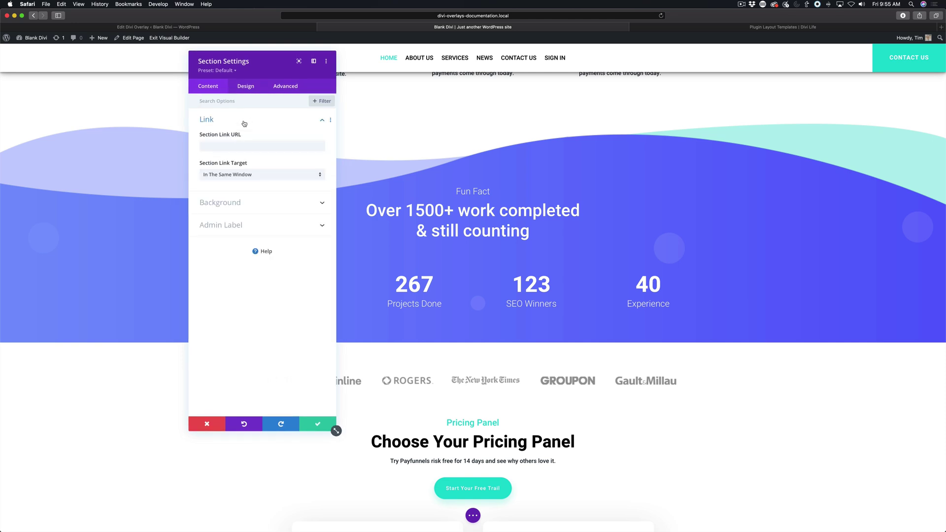
# Step: Set the Fun Fact section's Section Link URL to #overlay, accept the settings, and save the page
pyautogui.click(216, 147)
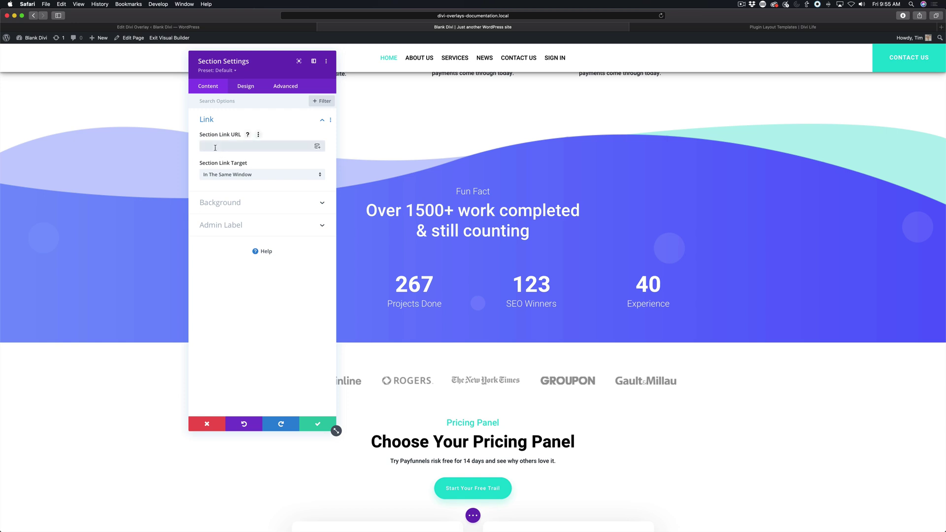
pyautogui.write('#open')
pyautogui.moveTo(202, 146); pyautogui.dragTo(199, 146)
pyautogui.doubleClick(212, 146)
pyautogui.write('overlay')
pyautogui.click(319, 423)
pyautogui.click(473, 516)
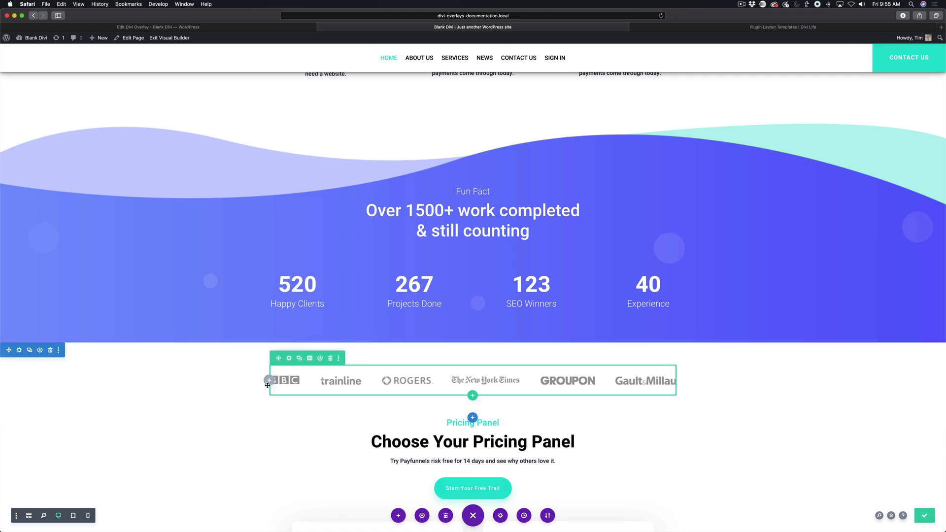
# Step: Exit the Visual Builder and test the overlay from the linked Fun Fact section on the live homepage
pyautogui.click(168, 39)
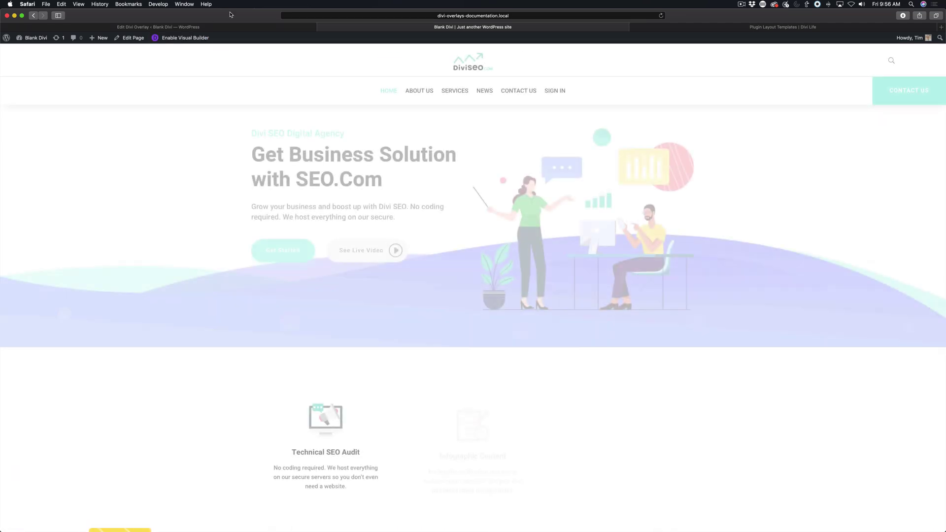
pyautogui.scroll(-5, 167, 379)
pyautogui.scroll(-15, 166, 380)
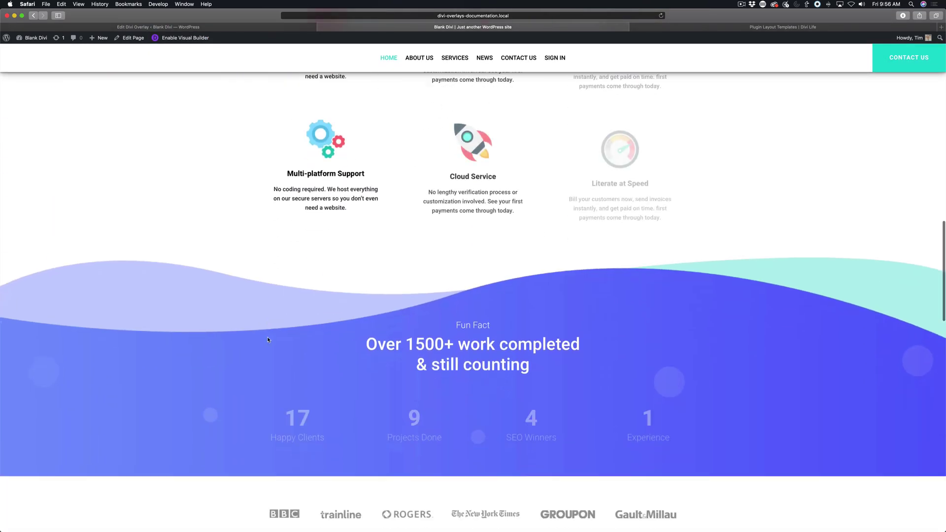
pyautogui.scroll(3, 50, 170)
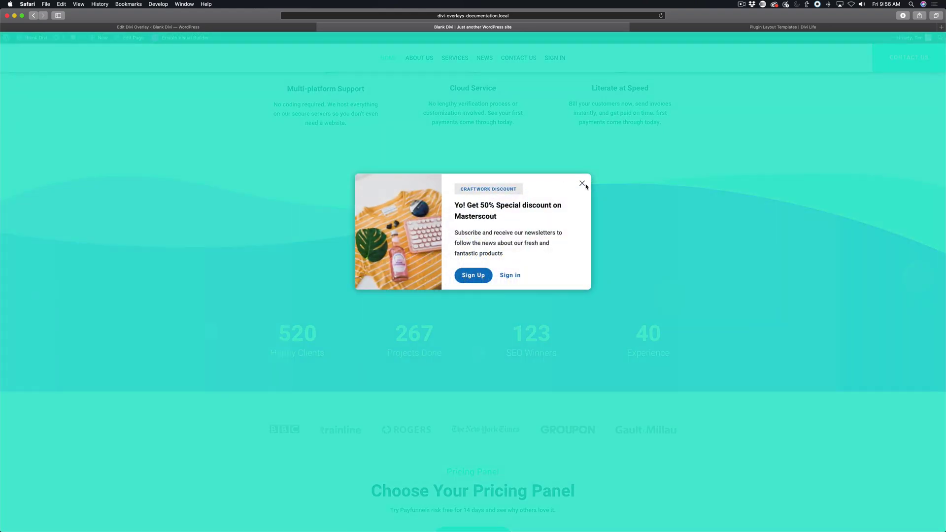
# Step: Retest the Fun Fact section's overlay, close the popup, and look over the pricing and testimonial sections
pyautogui.click(582, 183)
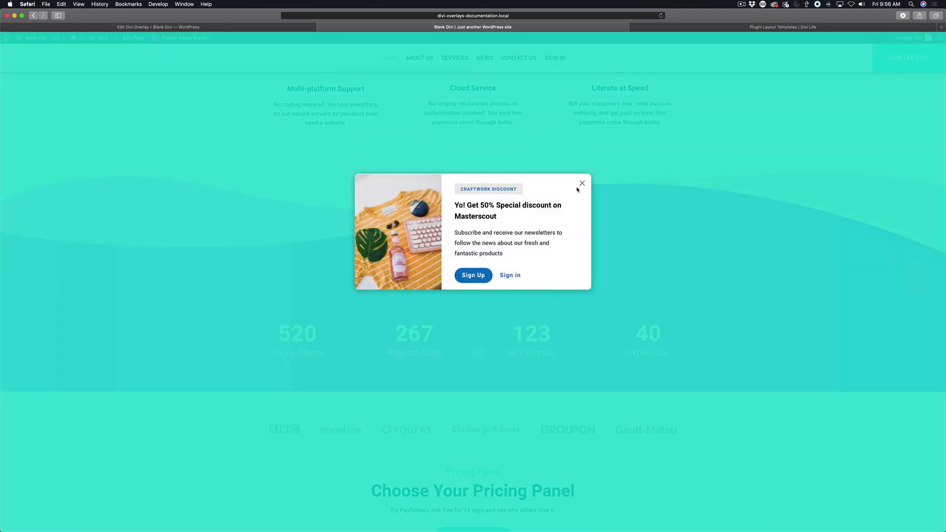
pyautogui.click(581, 183)
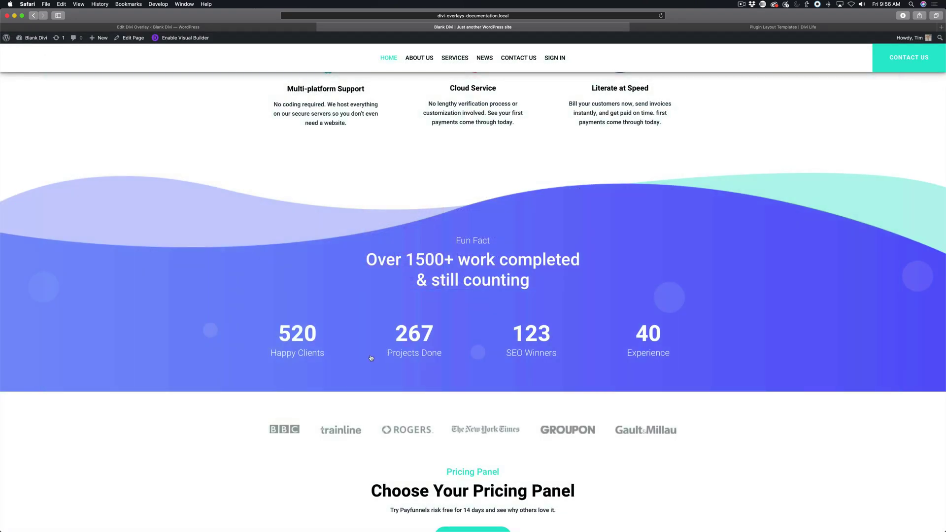
pyautogui.scroll(-5, 349, 387)
pyautogui.scroll(-5, 162, 311)
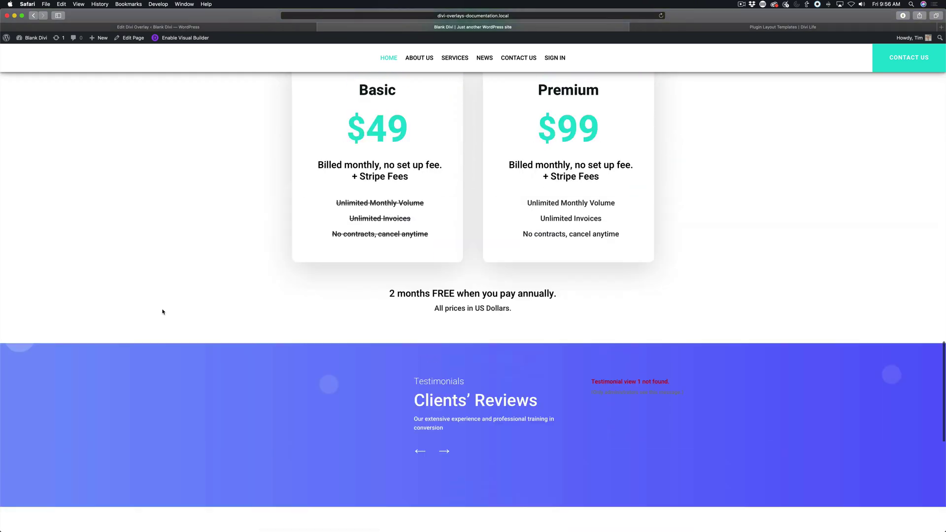
pyautogui.scroll(4, 163, 311)
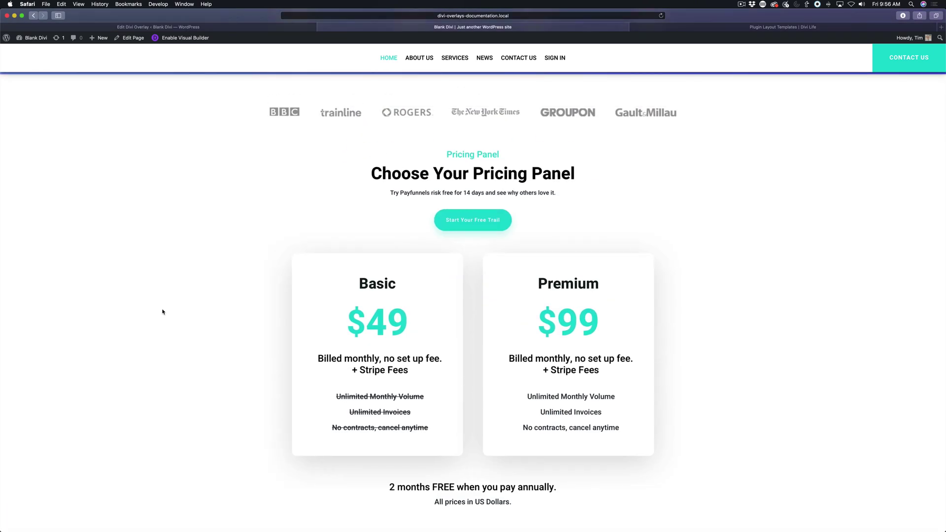
# Step: Reopen the homepage in the Visual Builder and set the About Us illustration's CSS ID to overlay_unique_id_824
pyautogui.click(182, 39)
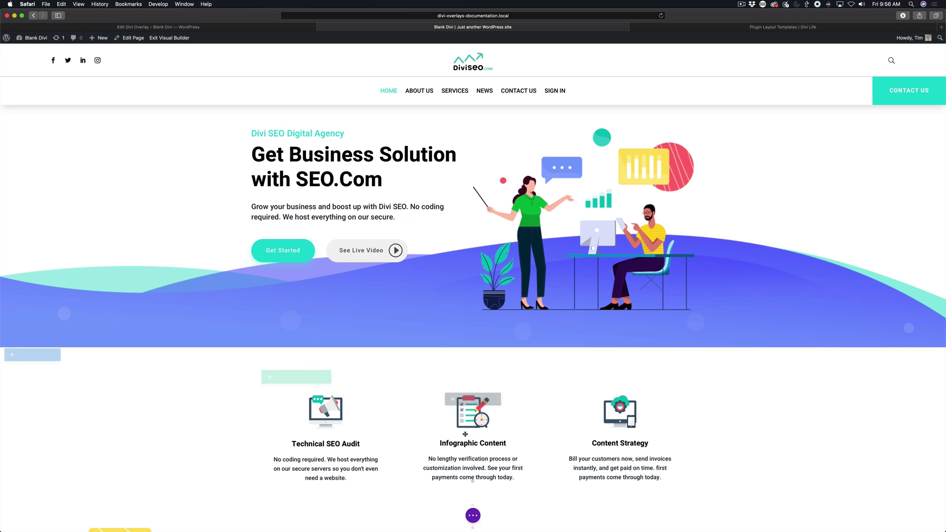
pyautogui.scroll(-5, 465, 434)
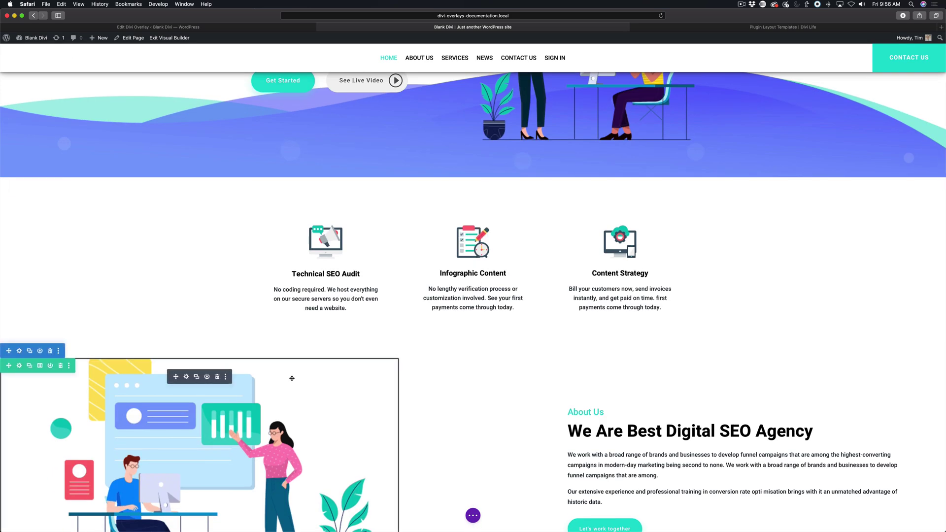
pyautogui.scroll(-6, 292, 377)
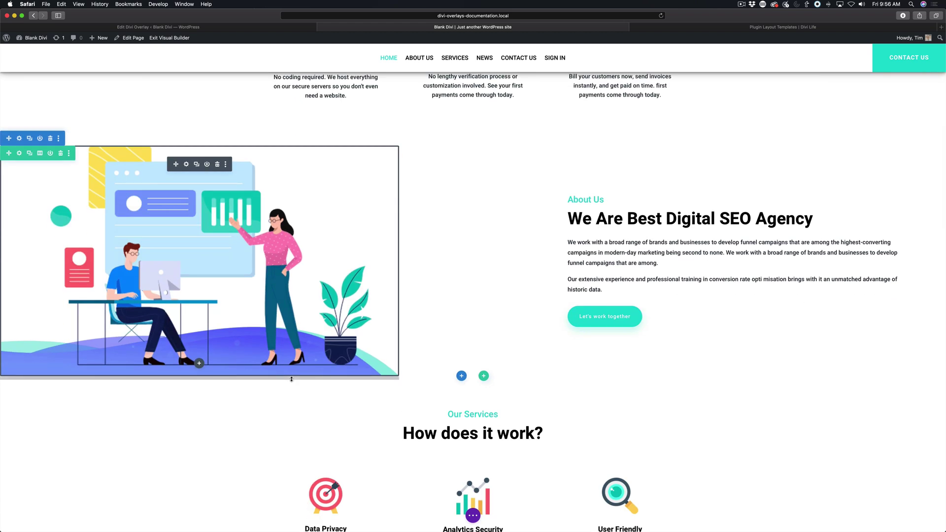
pyautogui.click(186, 164)
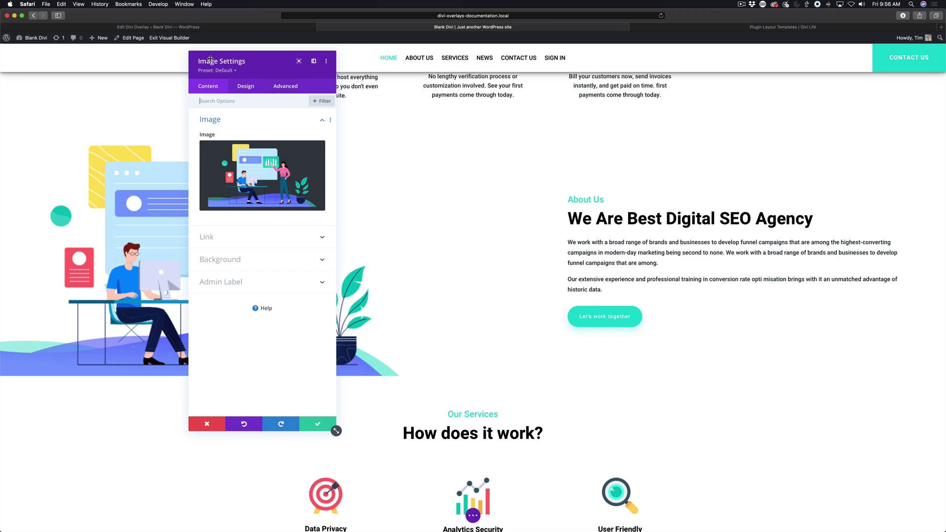
pyautogui.click(283, 89)
pyautogui.click(252, 121)
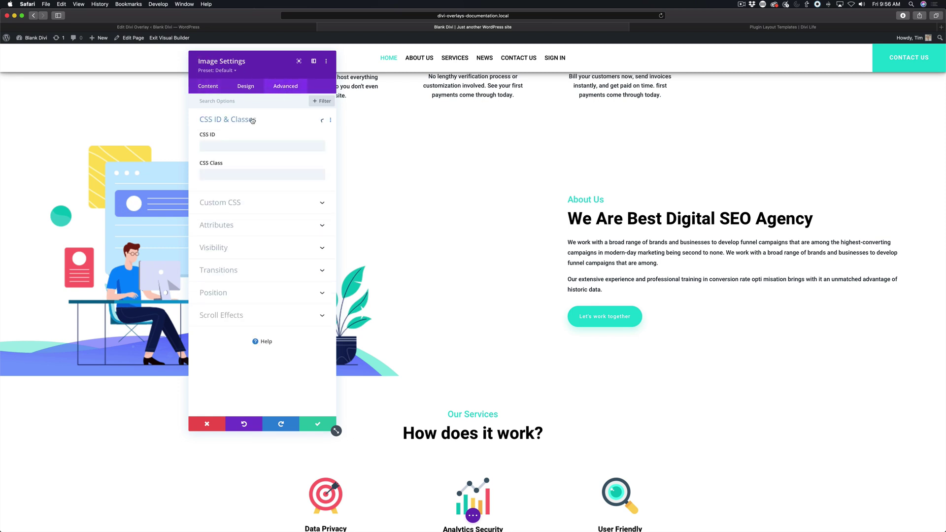
pyautogui.click(228, 142)
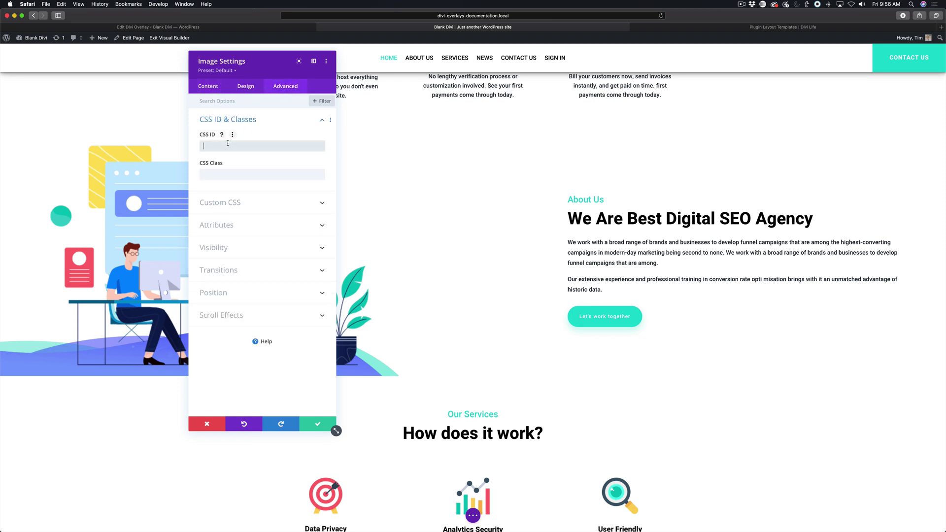
pyautogui.write('overlay_unique_id_824')
# Step: Set the About Us illustration's Image Link URL to #open and accept the image settings
pyautogui.click(211, 85)
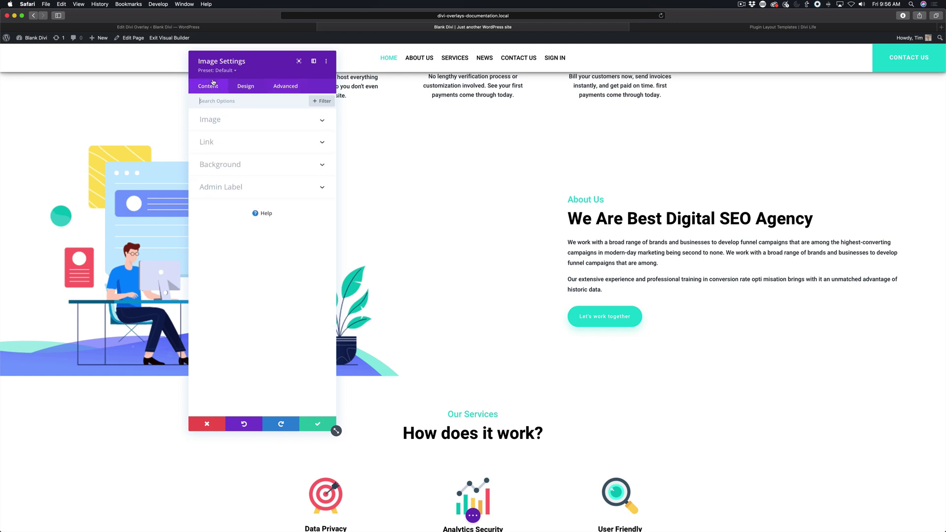
pyautogui.click(232, 119)
pyautogui.click(235, 237)
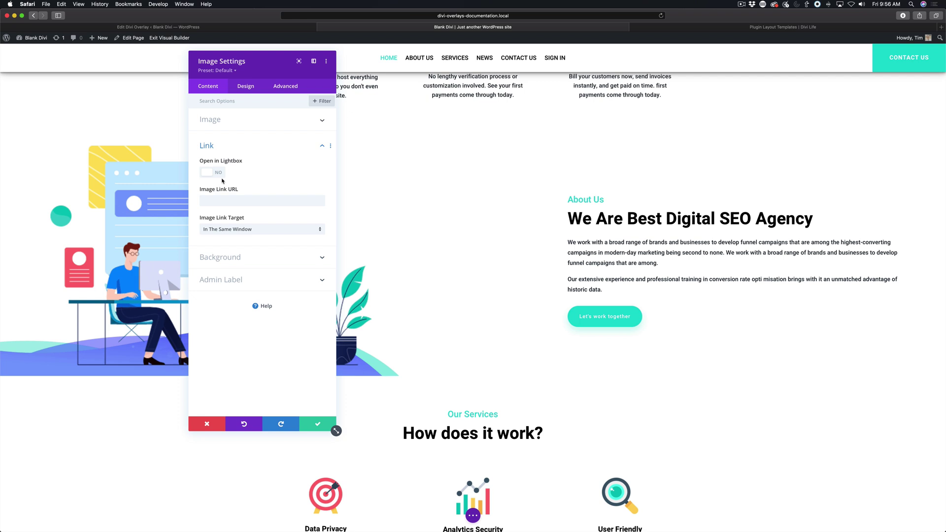
pyautogui.click(214, 202)
pyautogui.write('#open')
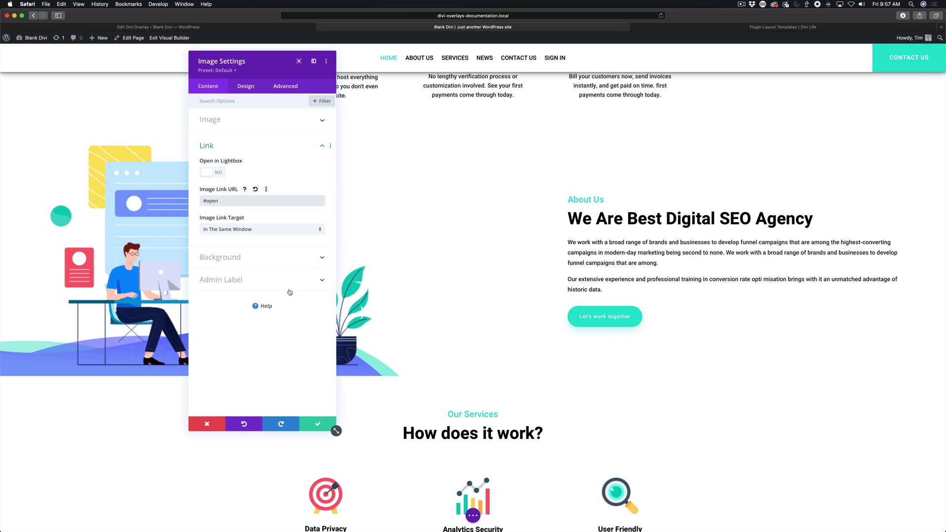
pyautogui.click(317, 424)
# Step: Set the CSS ID of the Basic pricing table module to overlay_unique_id_824
pyautogui.scroll(-15, 232, 443)
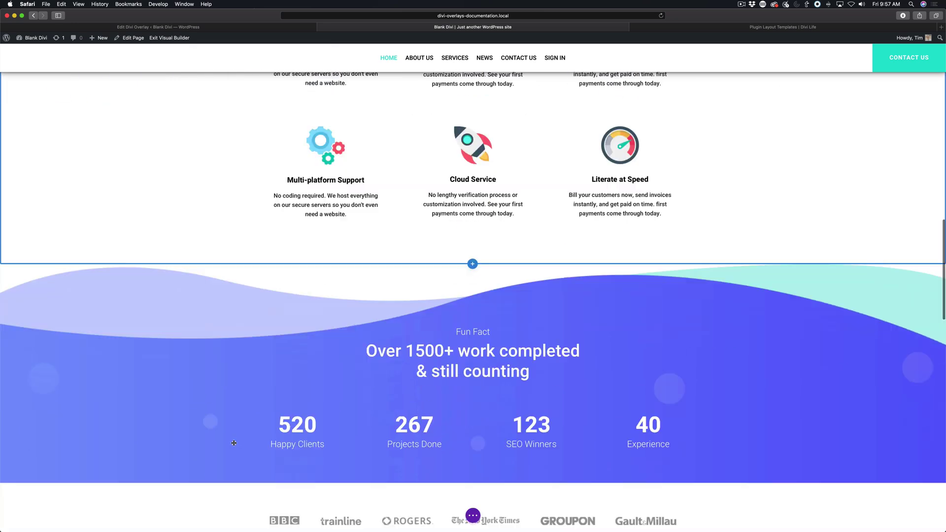
pyautogui.scroll(5, 422, 177)
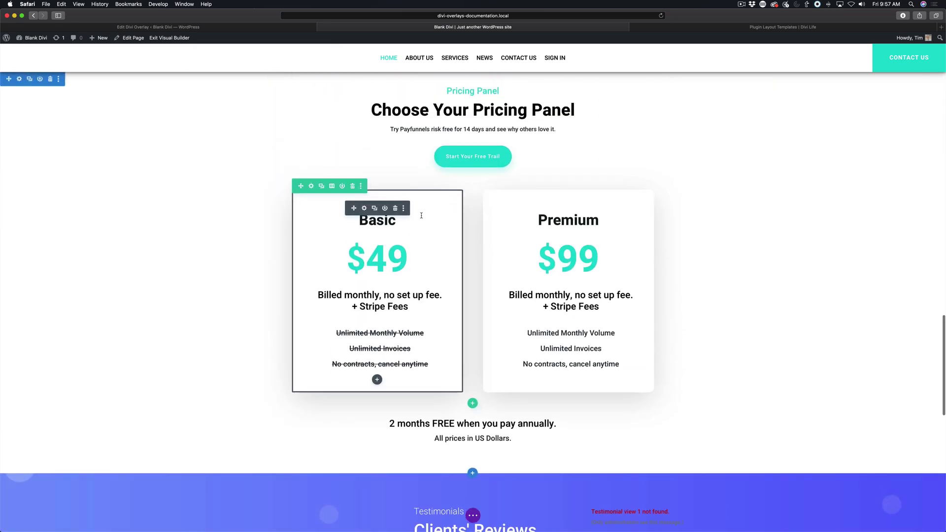
pyautogui.click(364, 209)
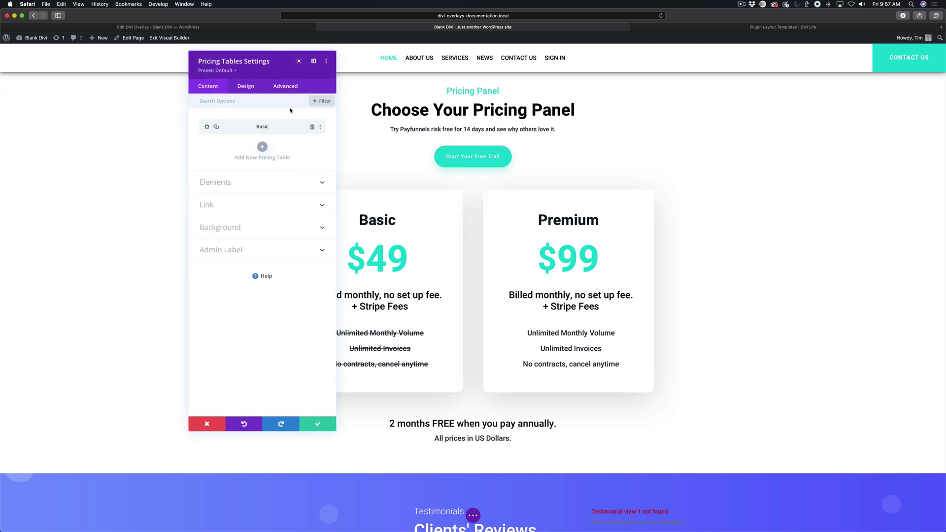
pyautogui.click(287, 86)
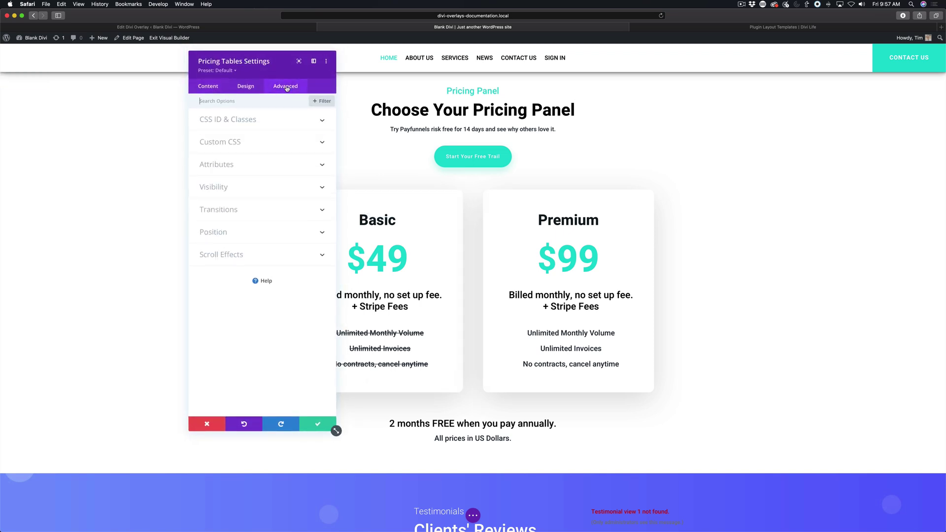
pyautogui.click(262, 124)
pyautogui.click(232, 142)
pyautogui.write('overlay_unique_id_824')
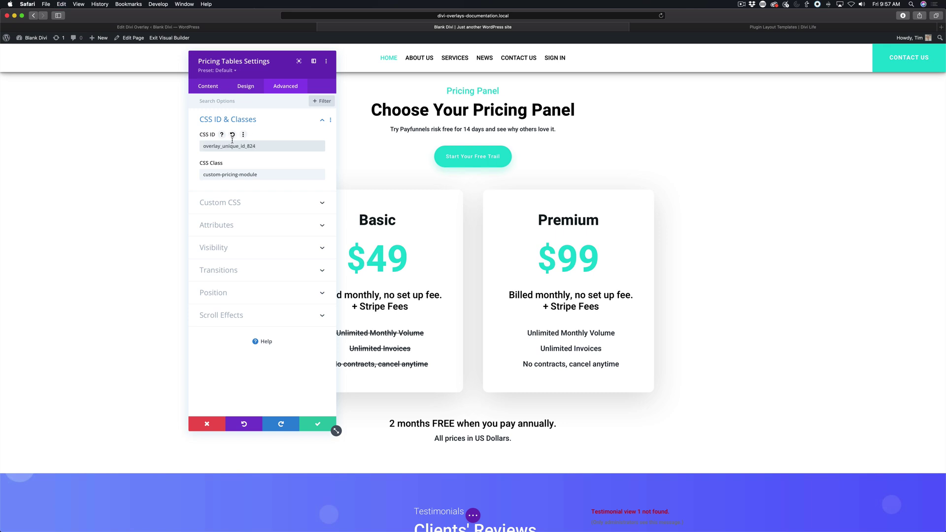
# Step: Set the Basic pricing table's Module Link URL to #open and accept the module settings
pyautogui.click(208, 90)
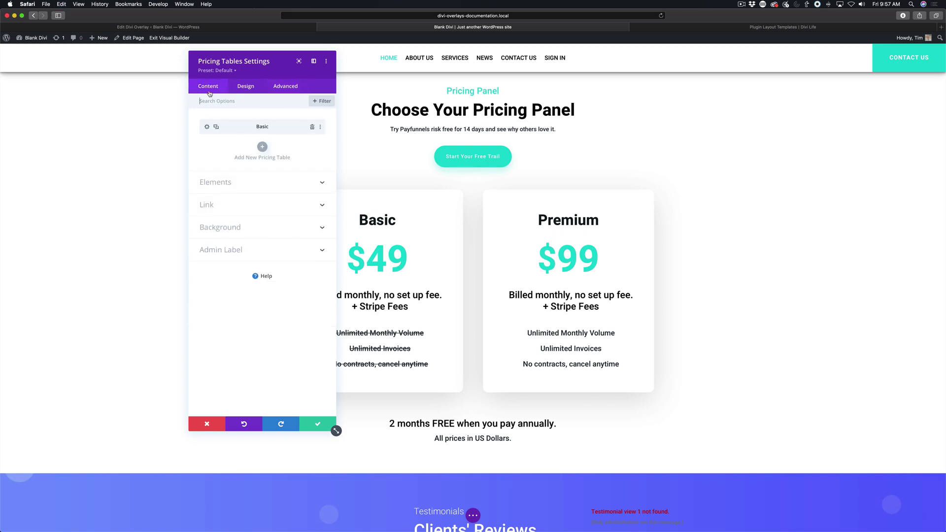
pyautogui.click(217, 203)
pyautogui.click(218, 234)
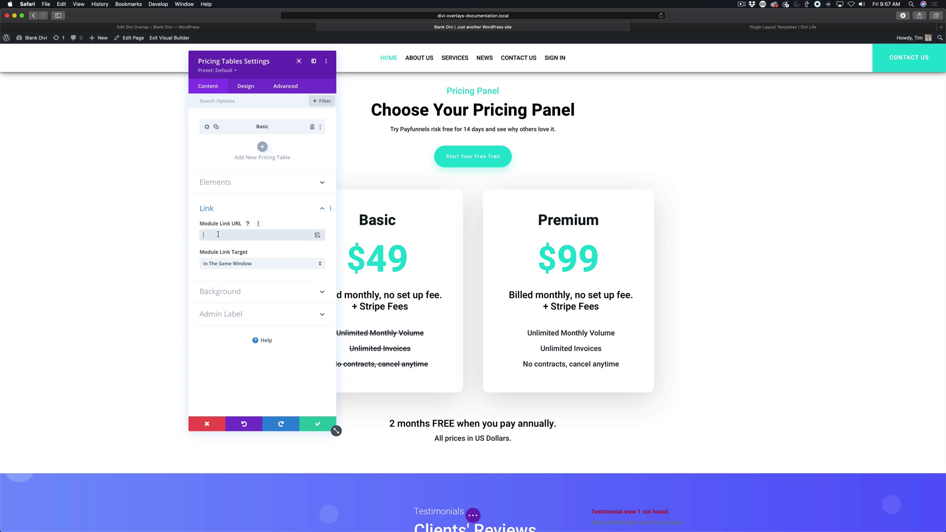
pyautogui.write('#open')
pyautogui.click(319, 424)
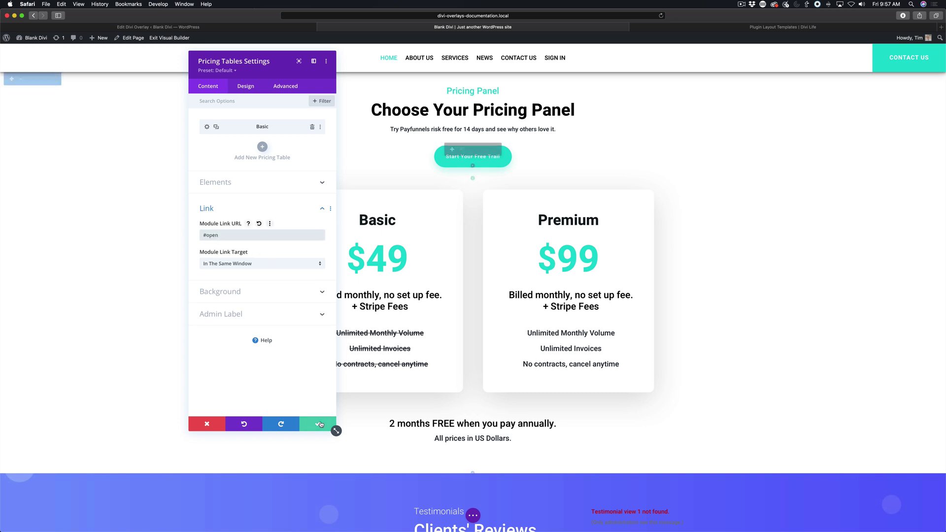
# Step: Save the homepage and exit the Visual Builder
pyautogui.click(474, 515)
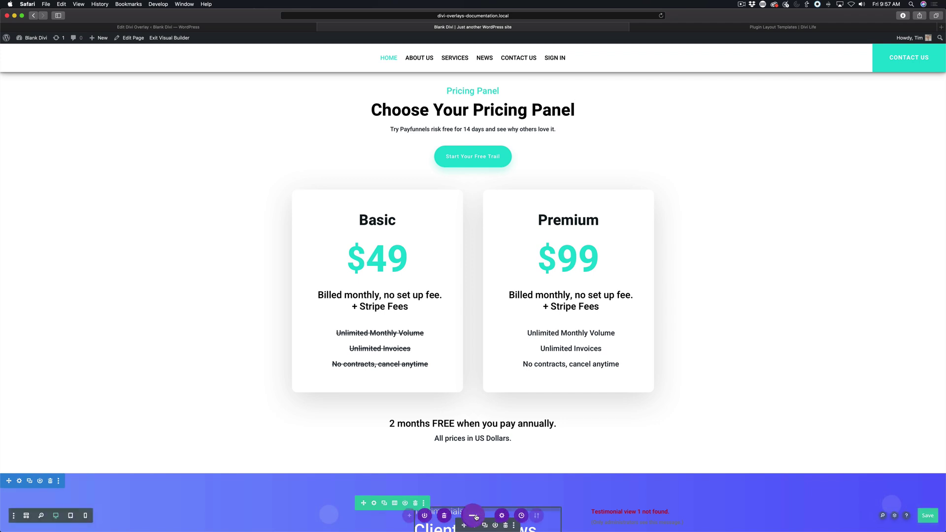
pyautogui.click(927, 521)
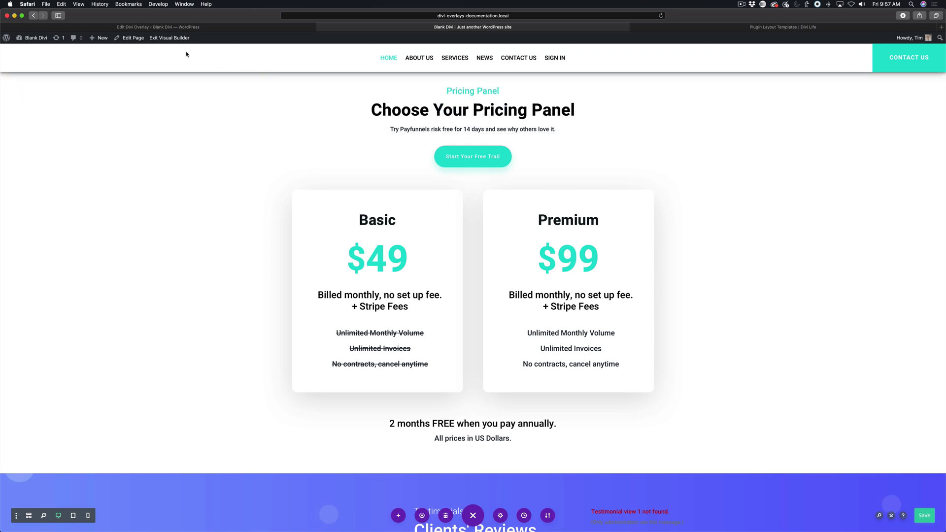
pyautogui.click(163, 40)
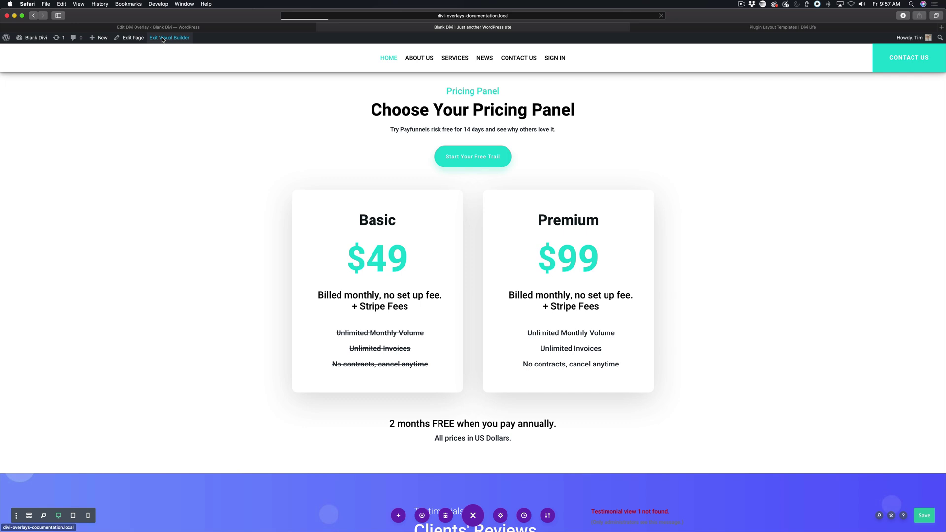
# Step: Test the overlay twice from the About Us illustration on the live homepage, closing the popup each time
pyautogui.scroll(-10, 238, 276)
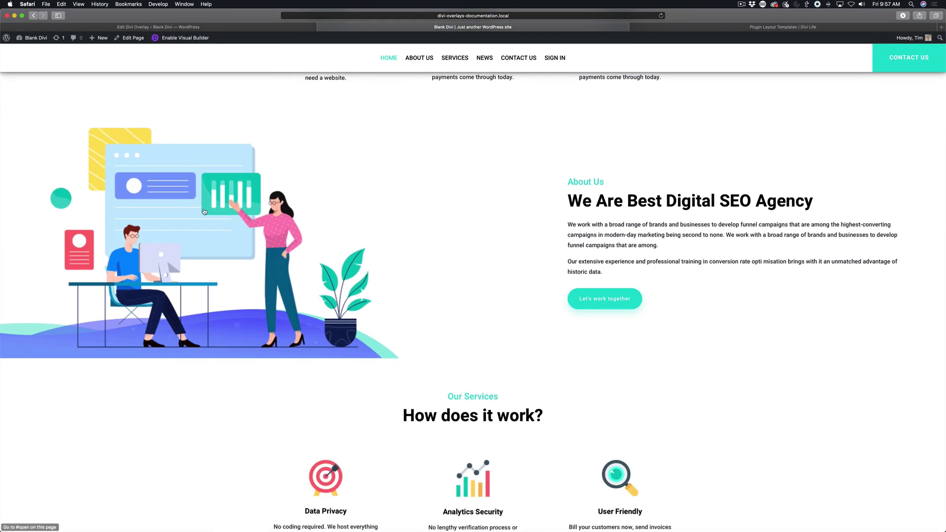
pyautogui.click(204, 209)
pyautogui.click(583, 185)
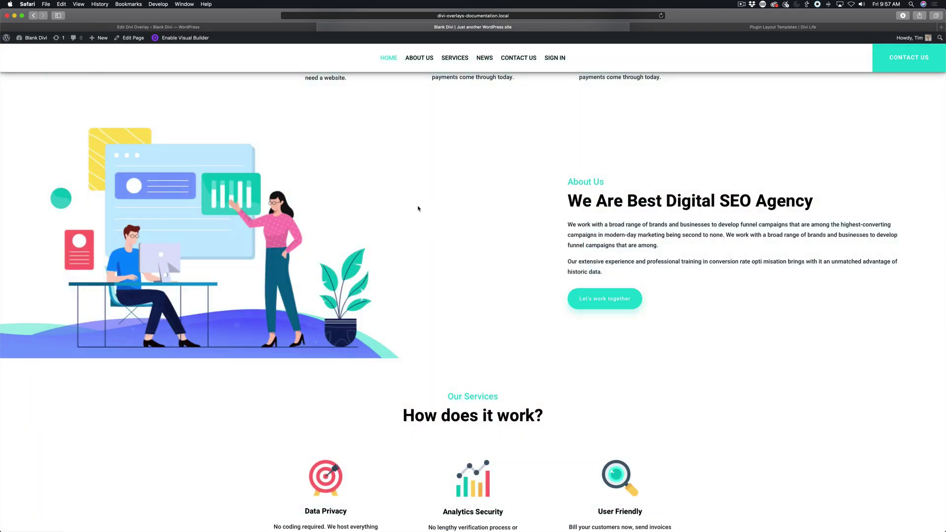
pyautogui.click(253, 219)
pyautogui.click(566, 382)
# Step: Test the overlay from the Basic pricing table, compare it with the unlinked Premium table, and close each popup
pyautogui.scroll(-15, 239, 320)
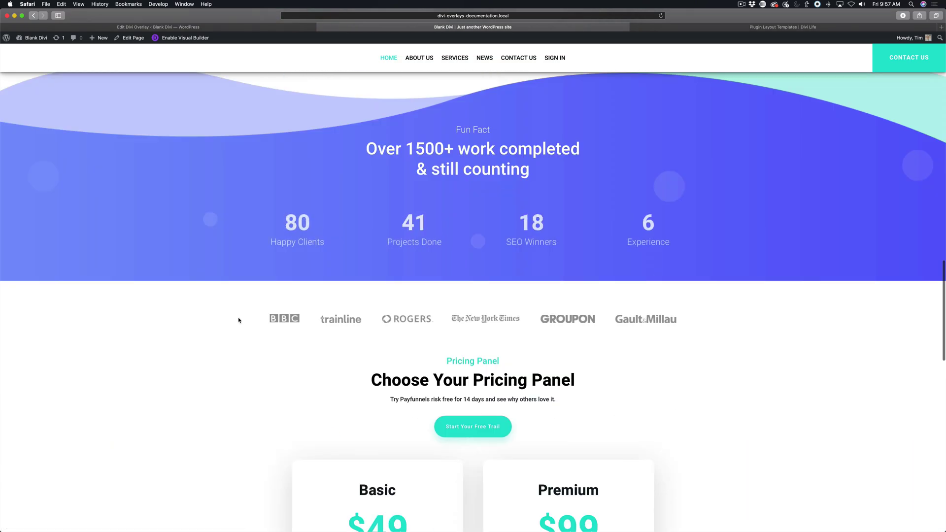
pyautogui.scroll(-7, 238, 321)
pyautogui.click(309, 174)
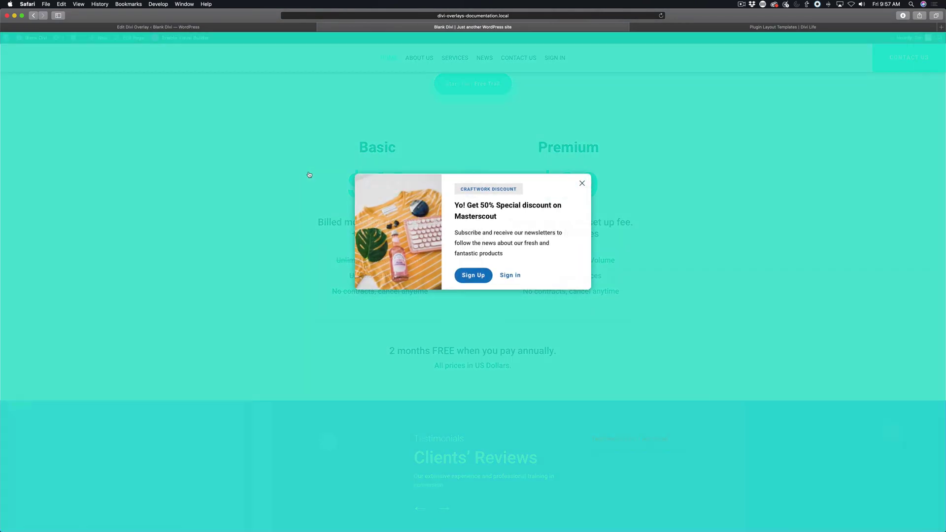
pyautogui.click(582, 183)
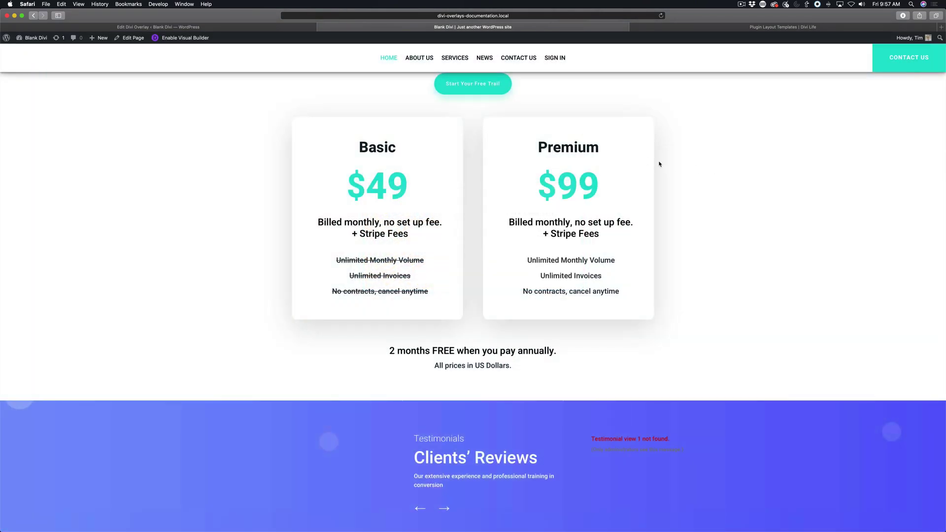
pyautogui.tripleClick(606, 161)
pyautogui.click(503, 196)
pyautogui.click(434, 198)
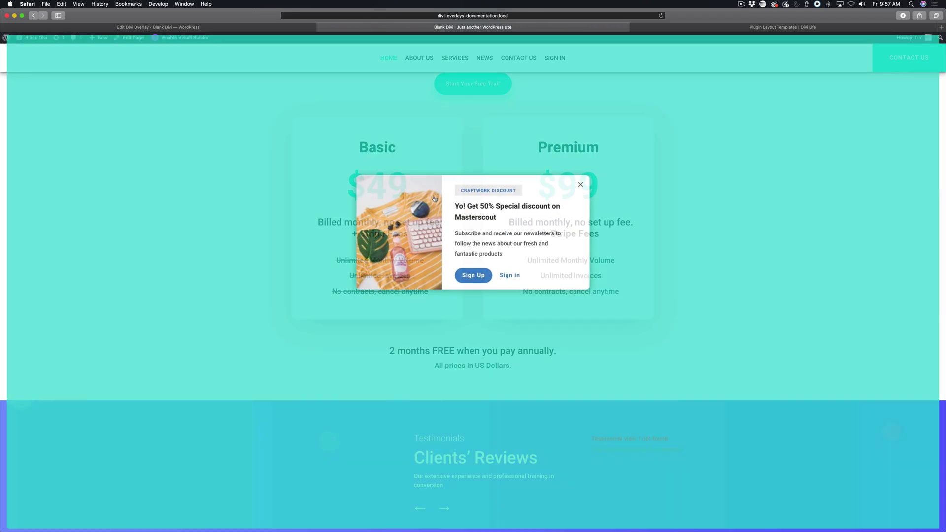
pyautogui.click(408, 425)
pyautogui.scroll(-6, 345, 419)
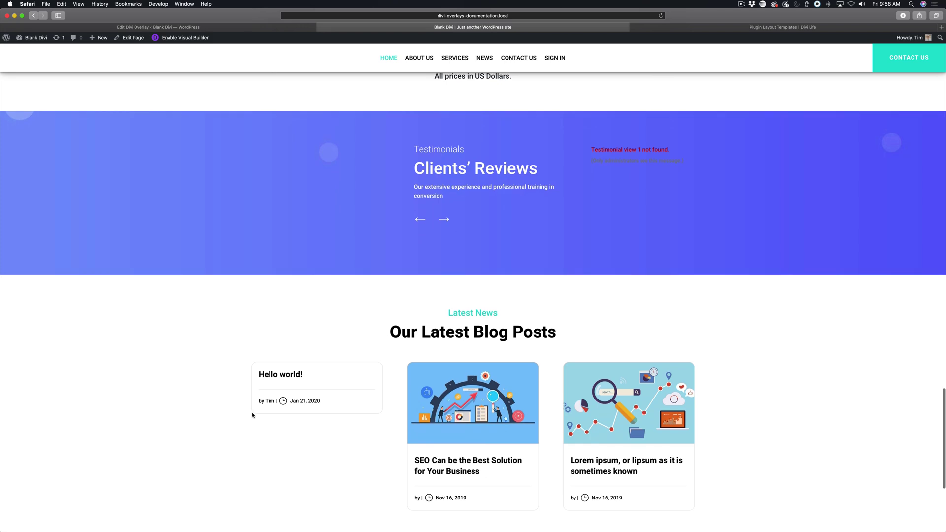
pyautogui.scroll(10, 255, 432)
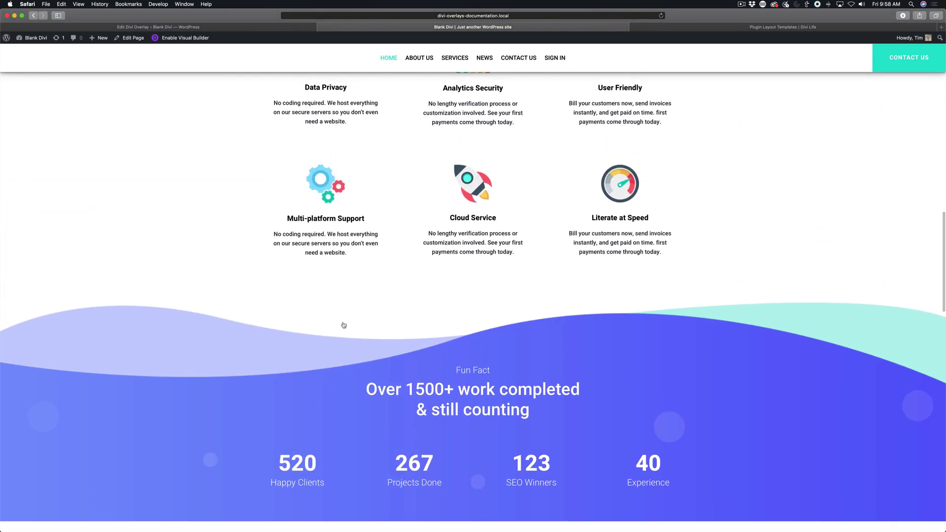
pyautogui.scroll(10, 343, 325)
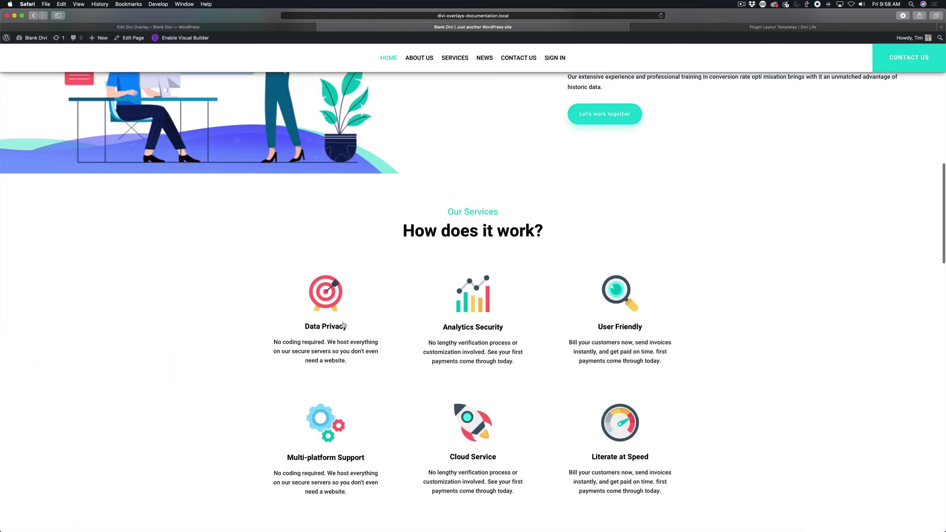